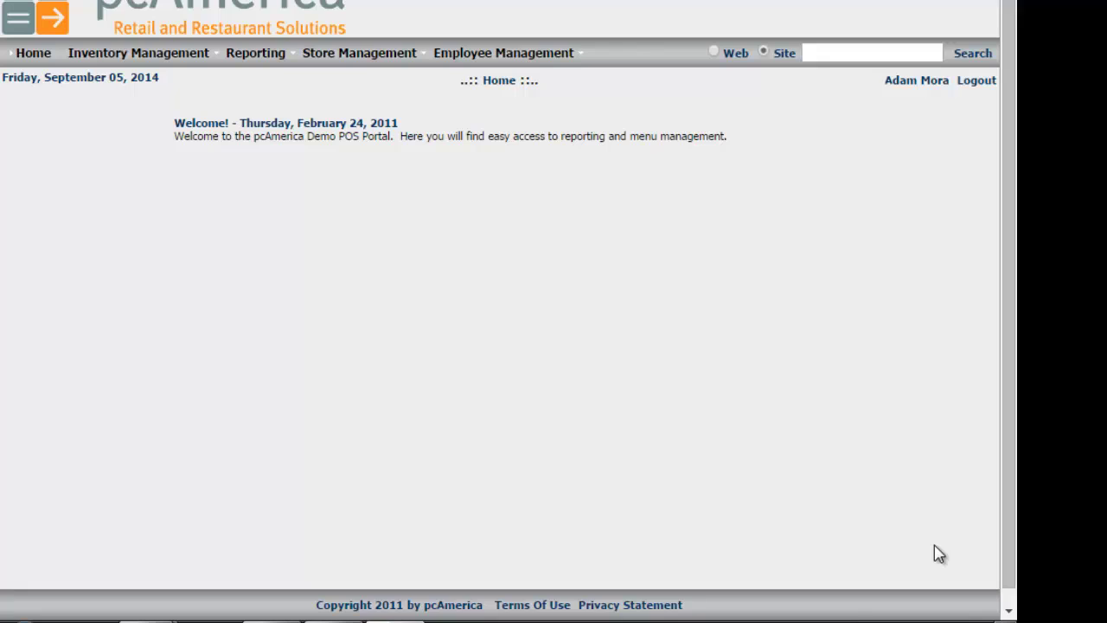
Step: Open the inventory departments page and choose to manage departments by store
{"action": "mouse_move", "coordinate": [132, 58]}
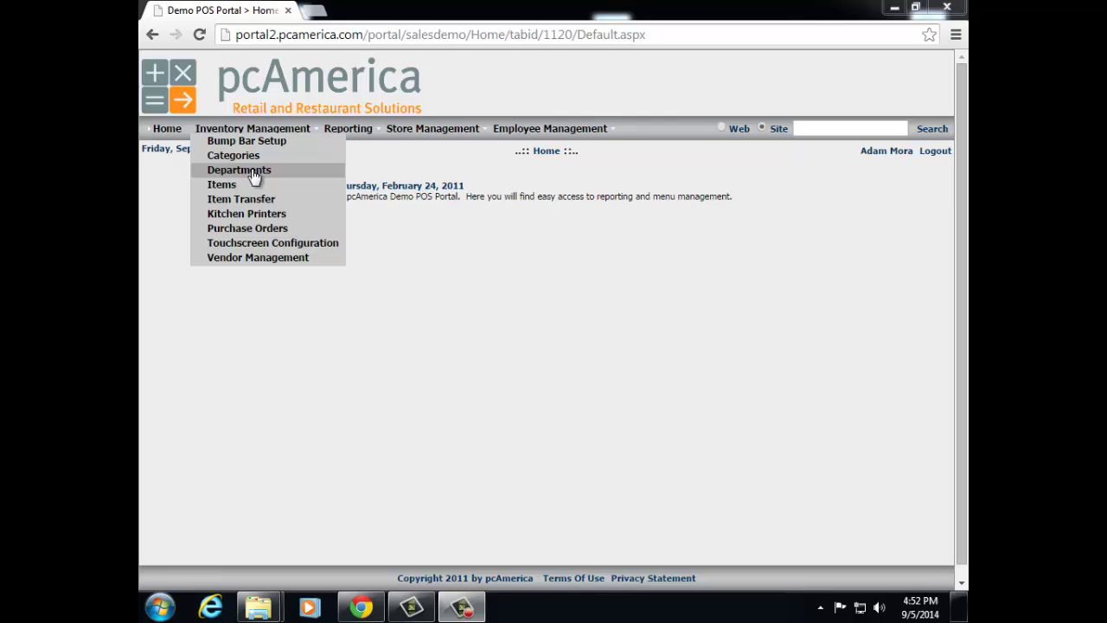
{"action": "left_click", "coordinate": [254, 170]}
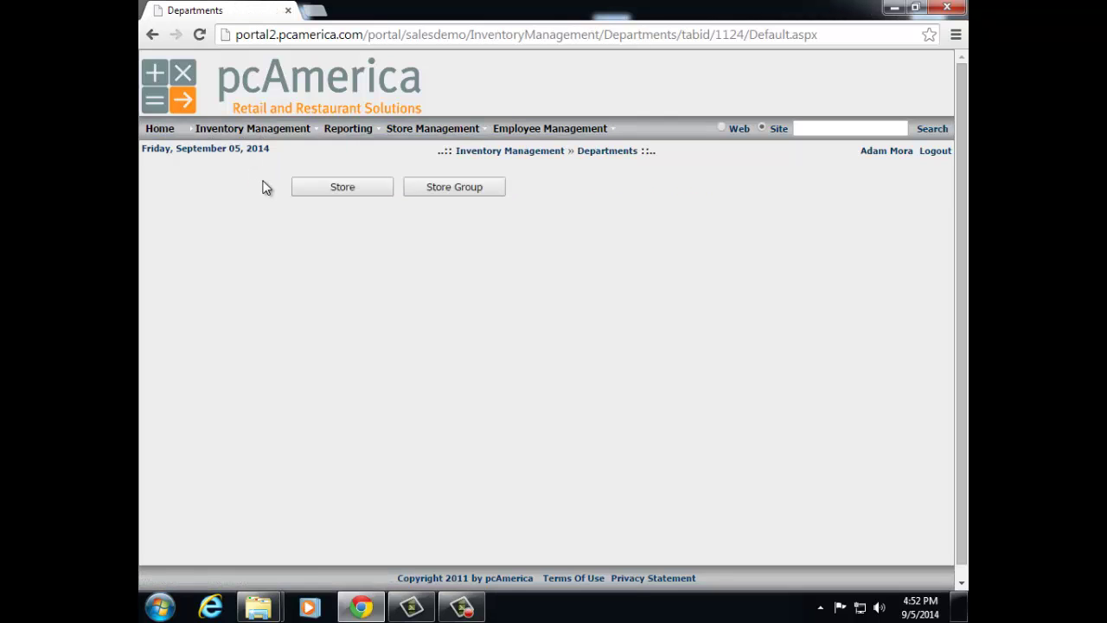
{"action": "left_click", "coordinate": [355, 194]}
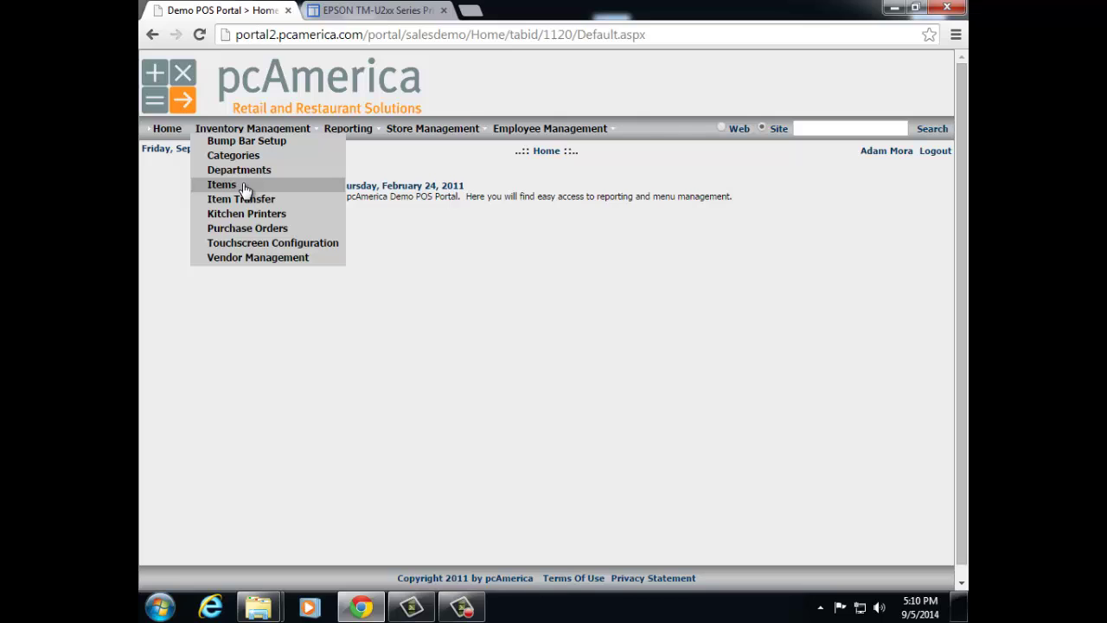
Step: Open inventory item management by store and load the items for stores 02010, 02011 and 02134
{"action": "left_click", "coordinate": [230, 187]}
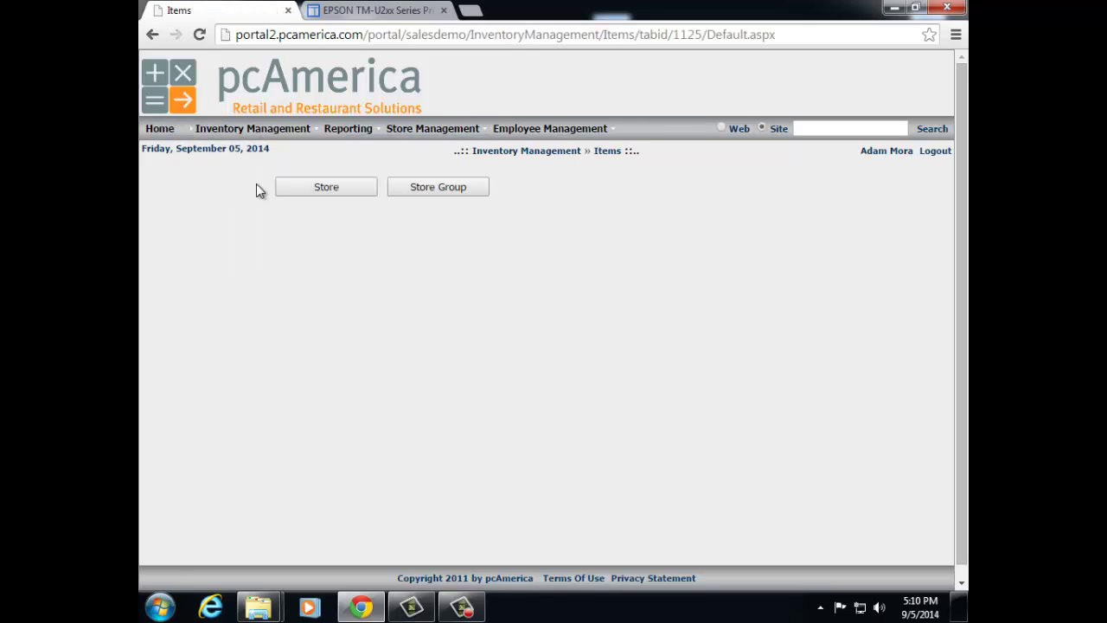
{"action": "left_click", "coordinate": [304, 196]}
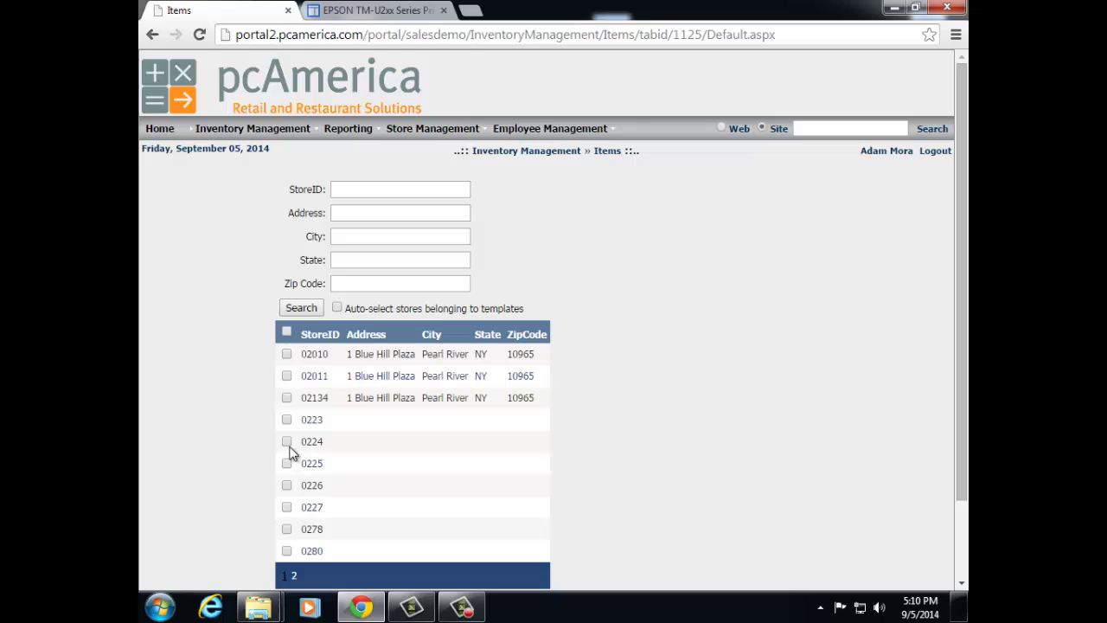
{"action": "left_click", "coordinate": [286, 354]}
{"action": "left_click", "coordinate": [287, 376]}
{"action": "left_click", "coordinate": [286, 398]}
{"action": "scroll", "coordinate": [952, 363], "scroll_direction": "down", "scroll_amount": 1}
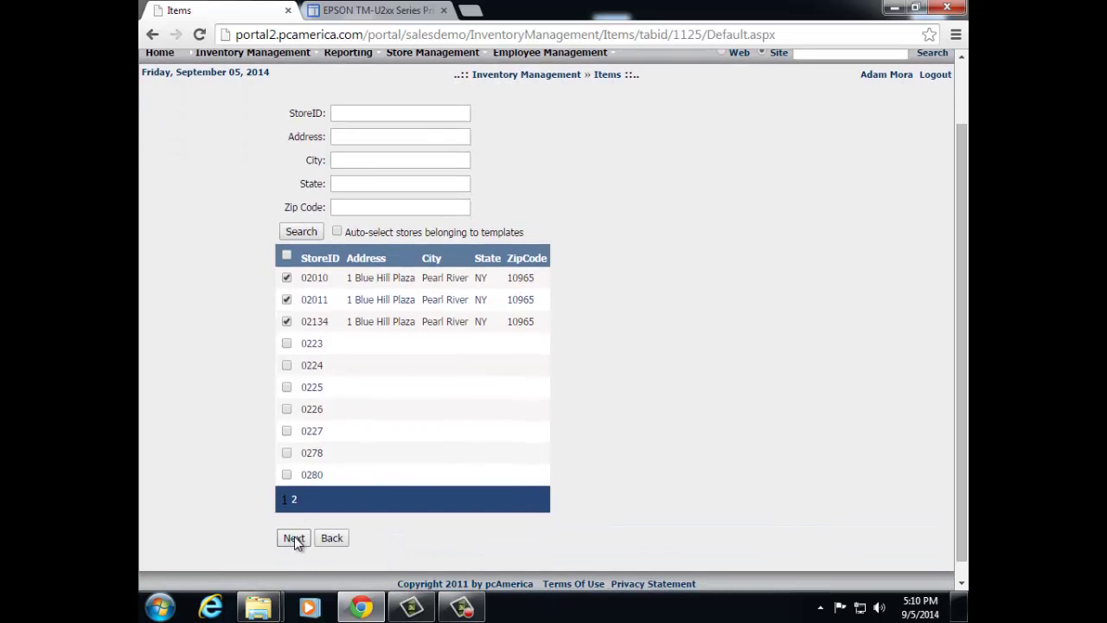
{"action": "left_click", "coordinate": [293, 538]}
Step: Start a new inventory item of type Standard Item
{"action": "scroll", "coordinate": [307, 525], "scroll_direction": "down", "scroll_amount": 1}
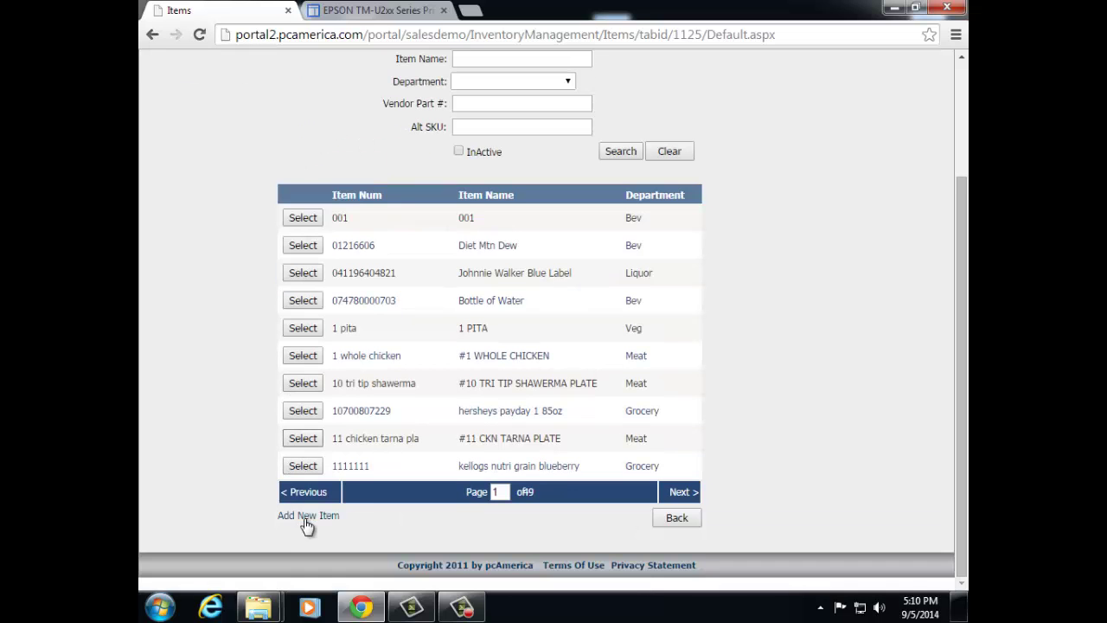
{"action": "left_click", "coordinate": [302, 517]}
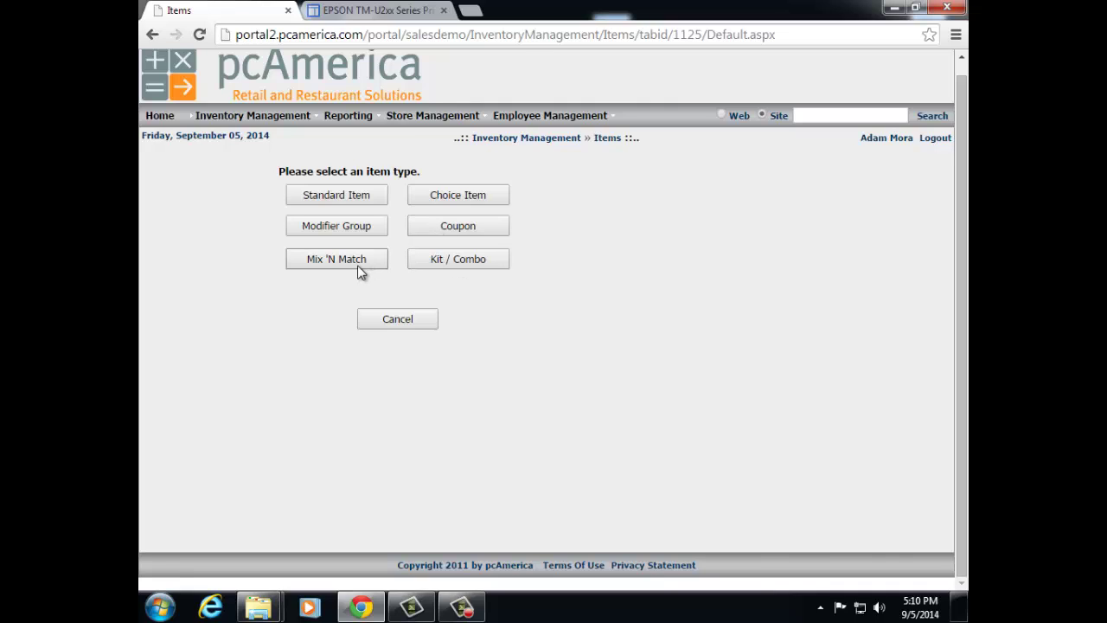
{"action": "left_click", "coordinate": [337, 196]}
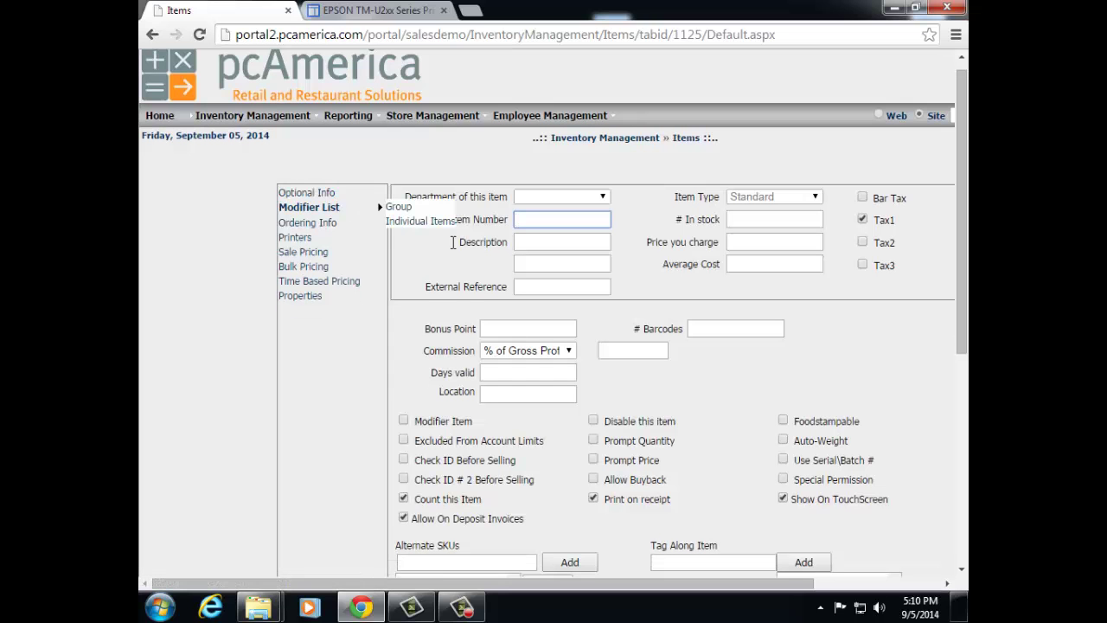
Step: Examine the new standard item form's options, from the item details through SKUs, tag-along items, scale type and discount type
{"action": "scroll", "coordinate": [692, 341], "scroll_direction": "down", "scroll_amount": 2}
{"action": "scroll", "coordinate": [687, 350], "scroll_direction": "down", "scroll_amount": 1}
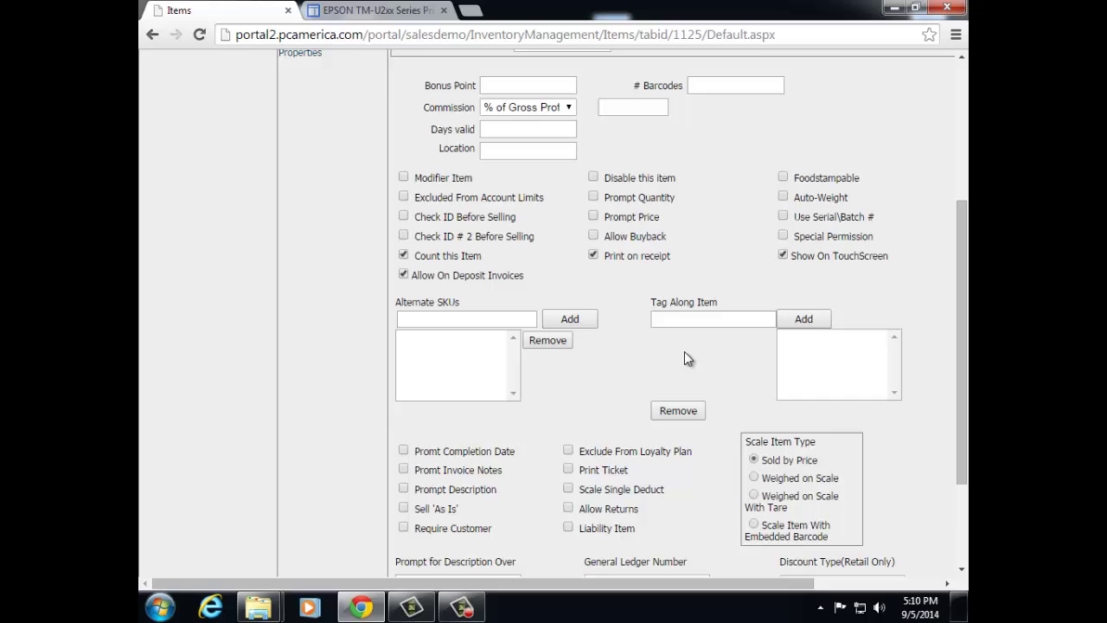
{"action": "scroll", "coordinate": [685, 358], "scroll_direction": "down", "scroll_amount": 1}
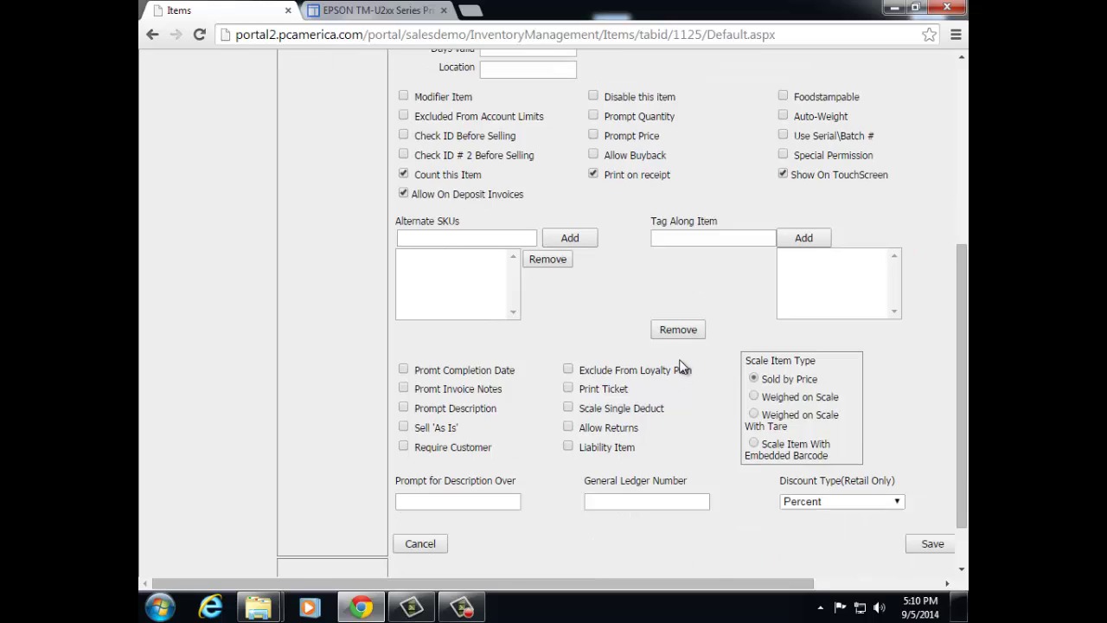
{"action": "scroll", "coordinate": [679, 346], "scroll_direction": "up", "scroll_amount": 2}
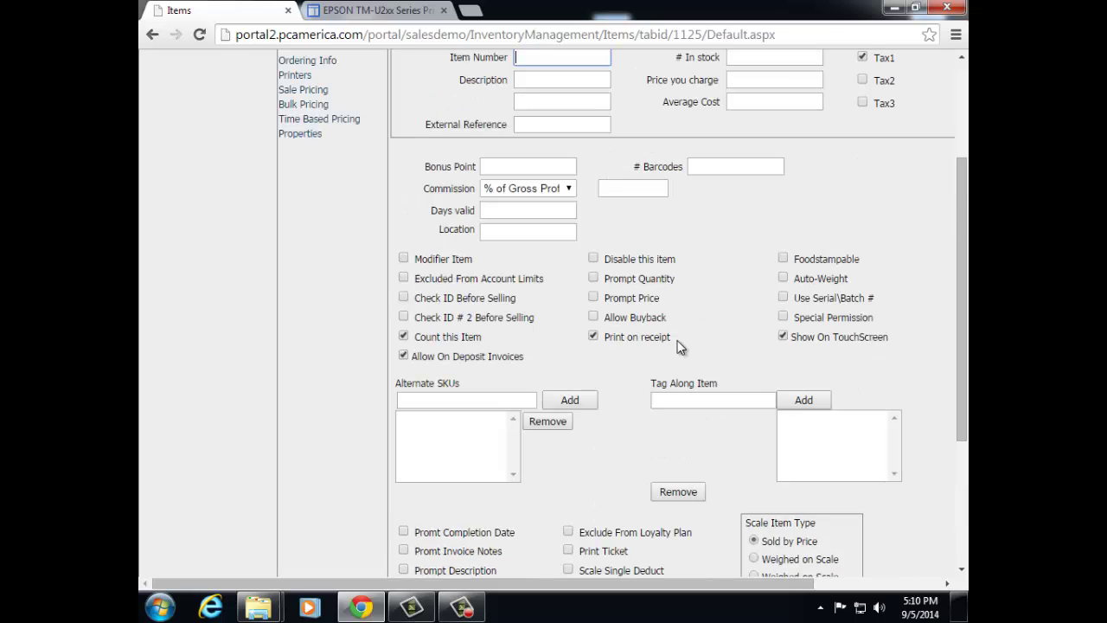
{"action": "scroll", "coordinate": [677, 340], "scroll_direction": "down", "scroll_amount": 2}
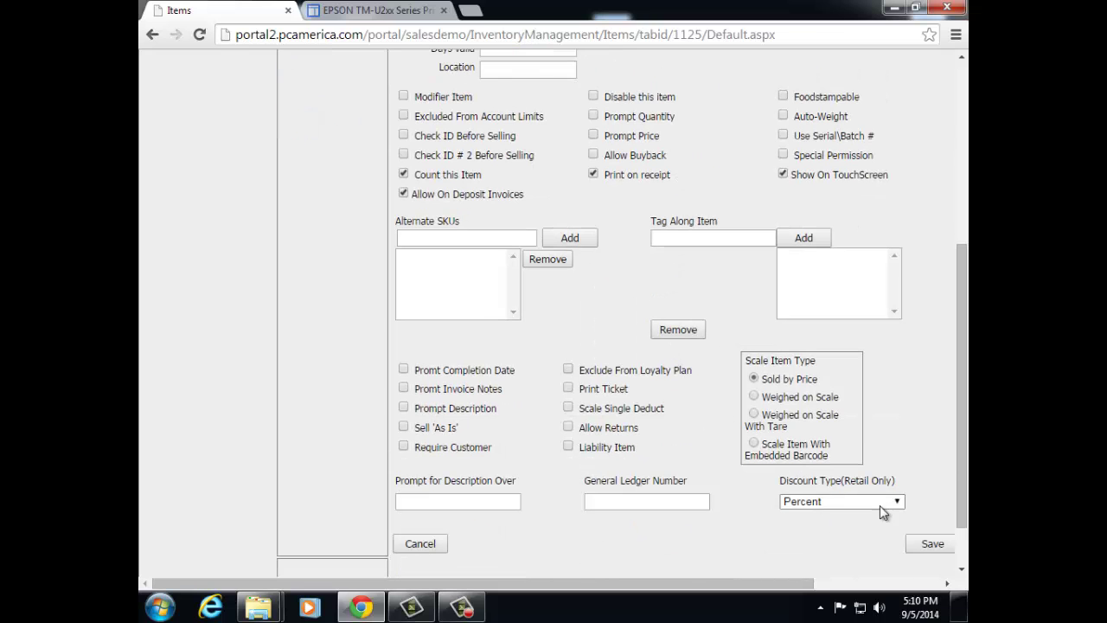
{"action": "left_click_drag", "start_coordinate": [820, 585], "coordinate": [892, 585]}
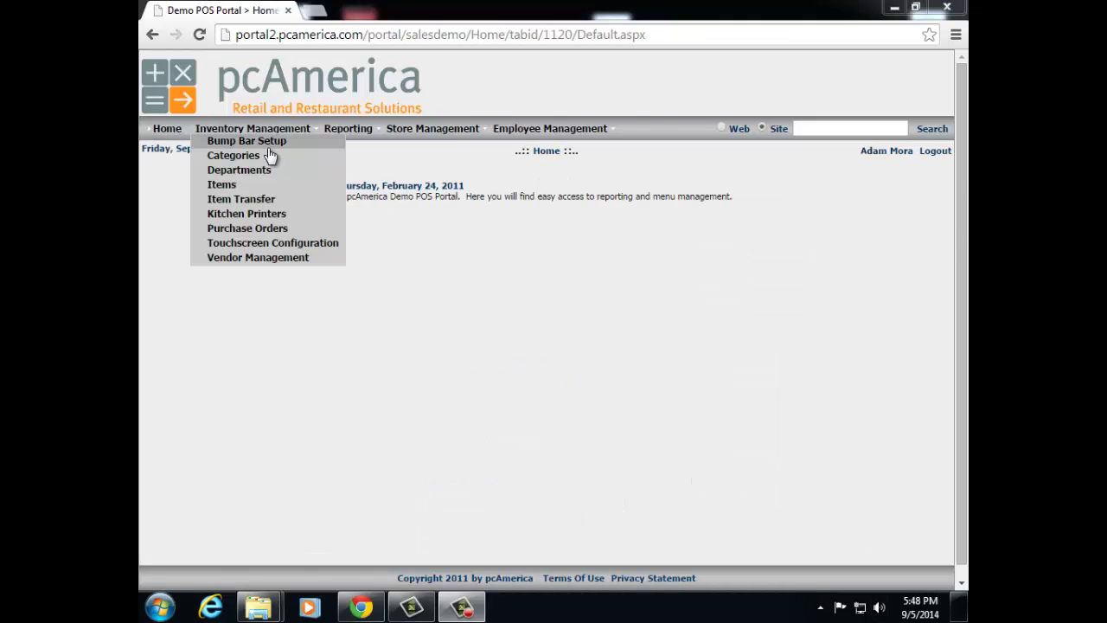
Step: Start an inventory item transfer and submit "low stock" as the reason for the transfer
{"action": "left_click", "coordinate": [262, 200]}
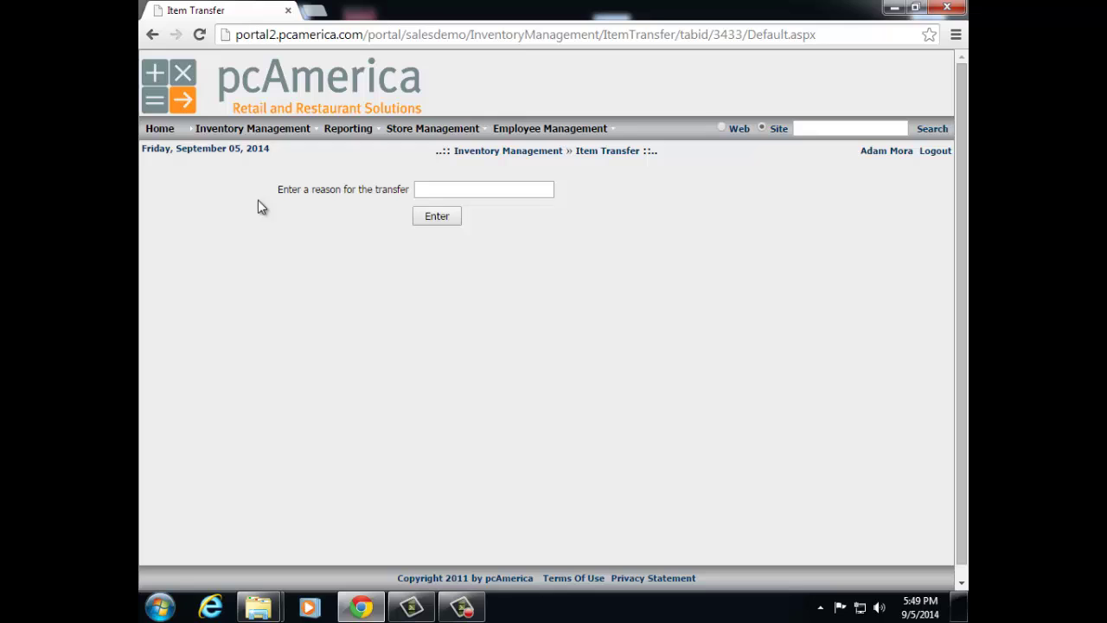
{"action": "left_click", "coordinate": [444, 190]}
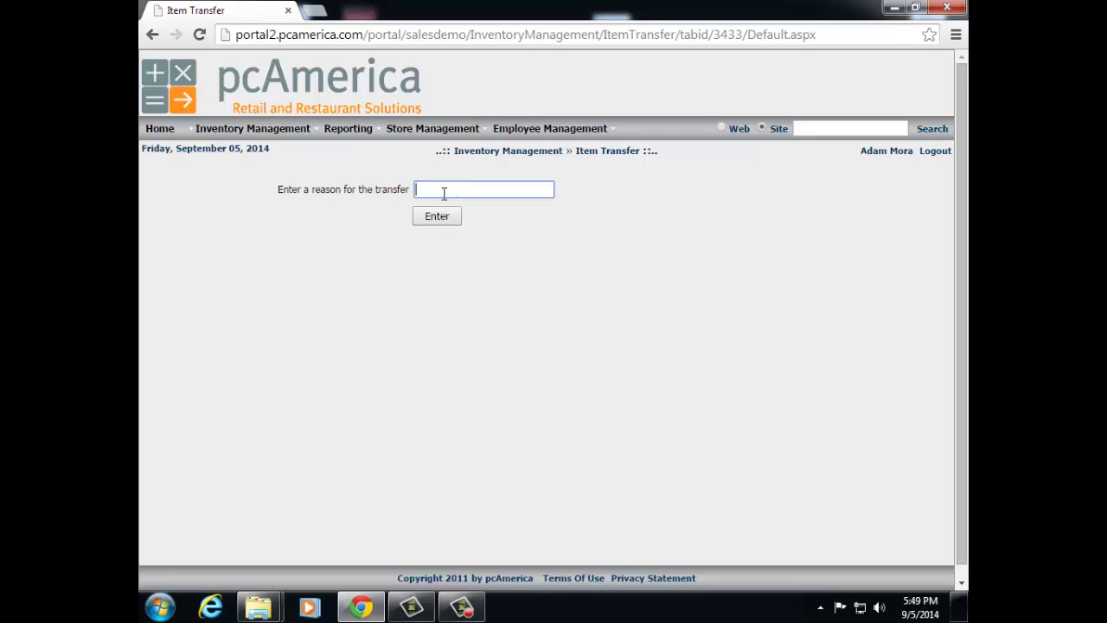
{"action": "type", "text": "low stock"}
{"action": "left_click", "coordinate": [446, 219]}
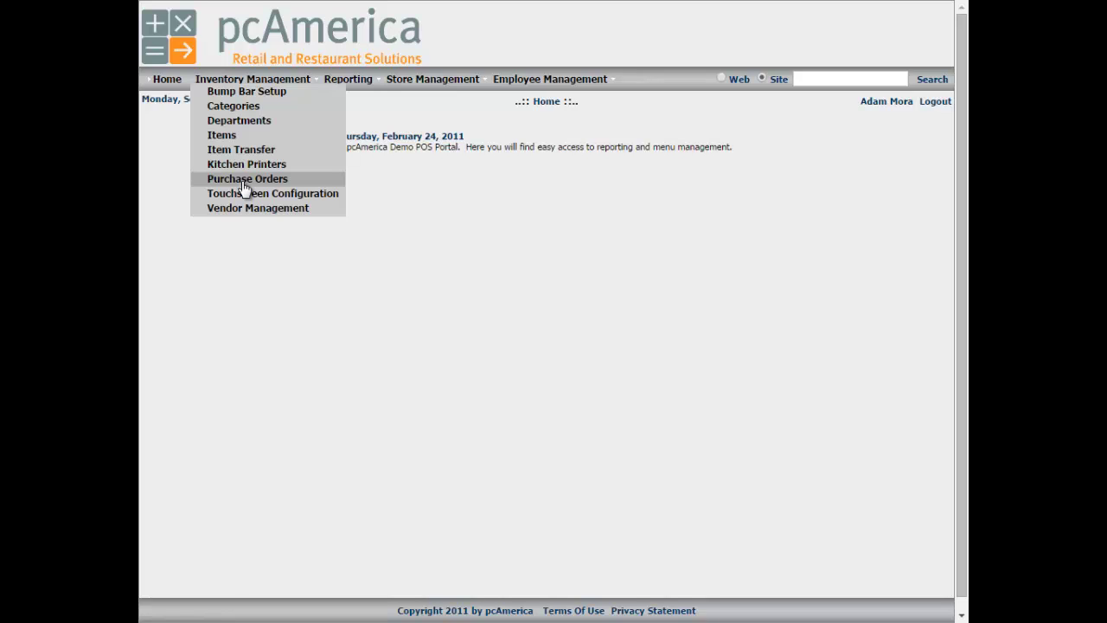
Step: Open purchase order 1 of store 02011 to view its details
{"action": "left_click", "coordinate": [245, 182]}
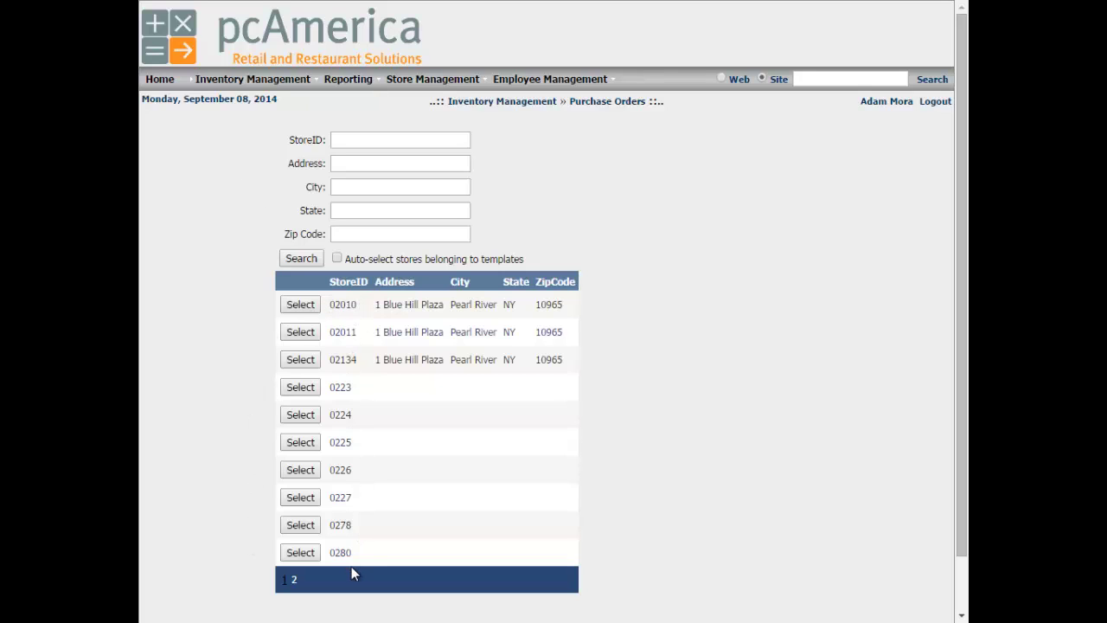
{"action": "left_click", "coordinate": [298, 334]}
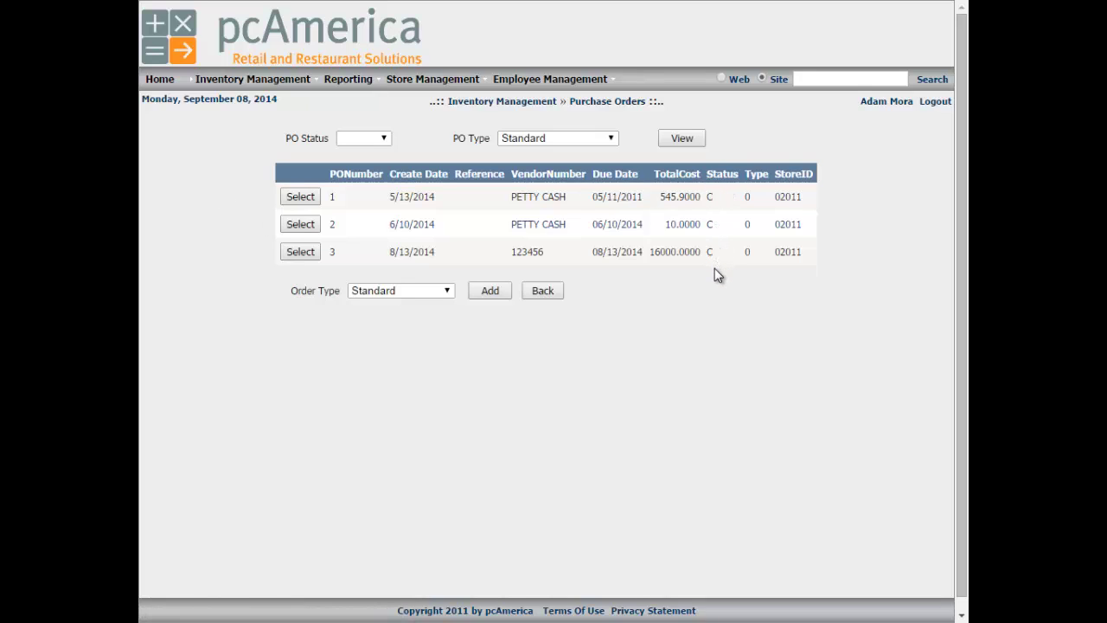
{"action": "left_click", "coordinate": [301, 199]}
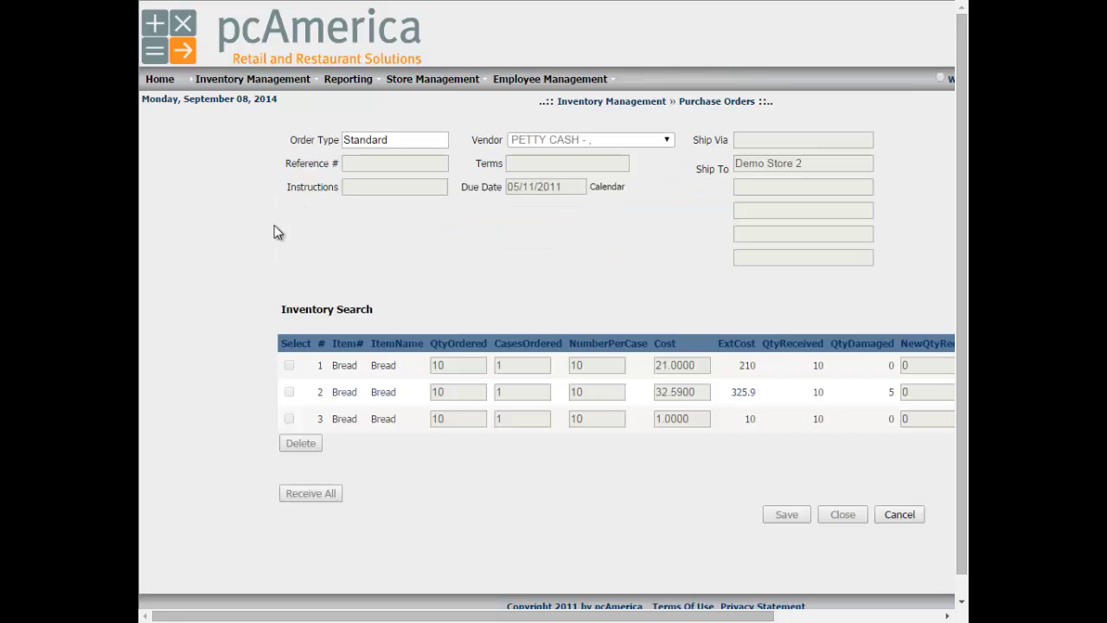
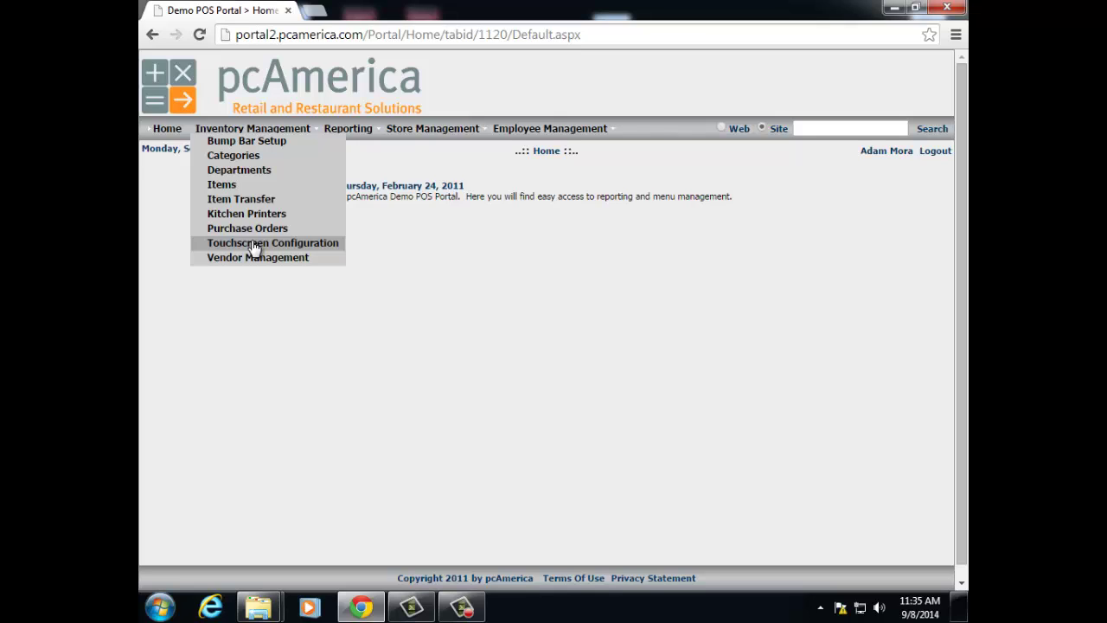
Step: Open the touchscreen configuration for store 02011 and review its custom function buttons
{"action": "left_click", "coordinate": [254, 243]}
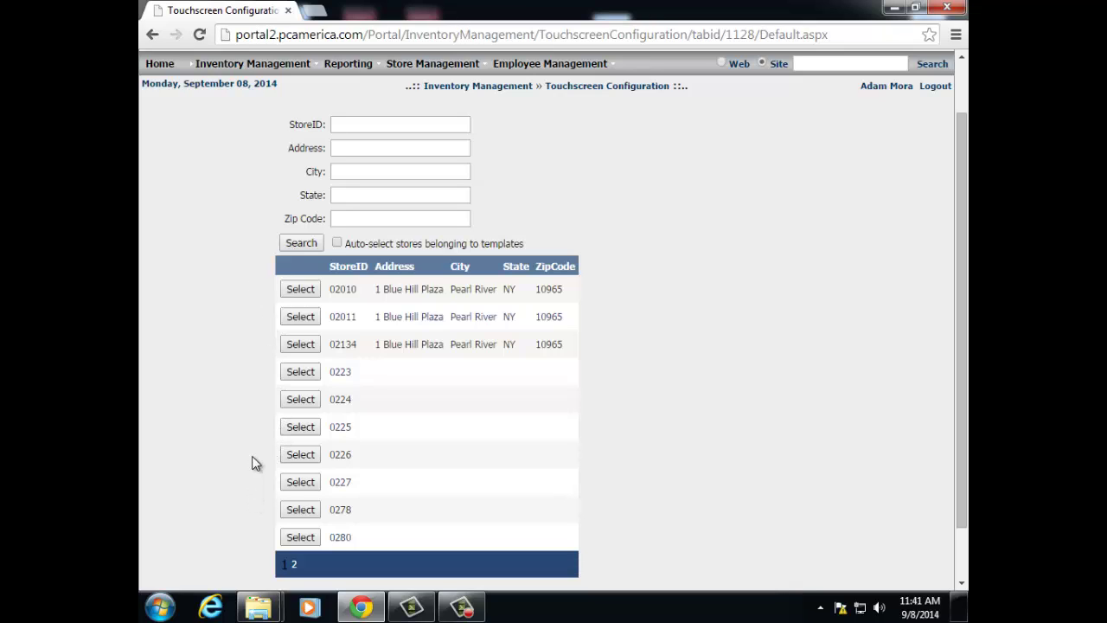
{"action": "left_click", "coordinate": [299, 319]}
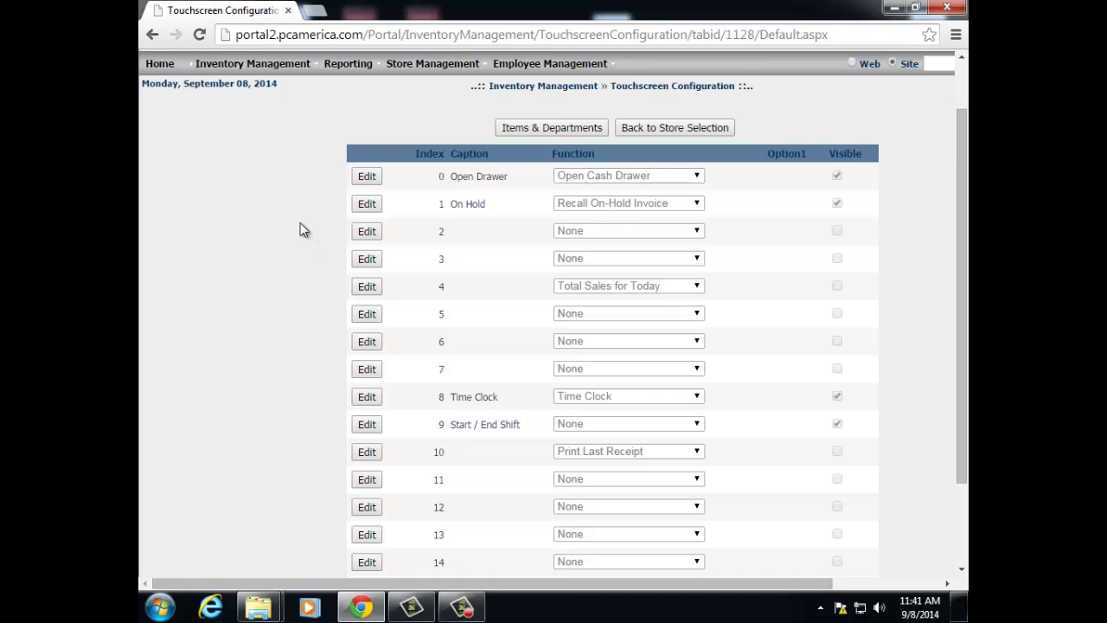
{"action": "scroll", "coordinate": [296, 228], "scroll_direction": "down", "scroll_amount": 2}
{"action": "scroll", "coordinate": [280, 248], "scroll_direction": "up", "scroll_amount": 2}
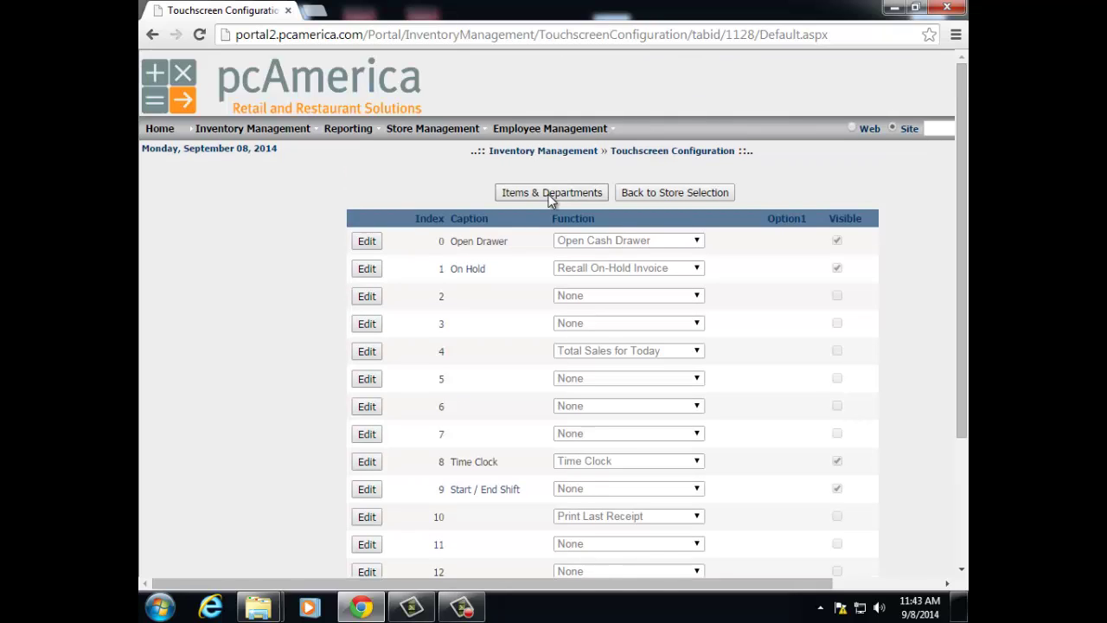
Step: Show the touchscreen's items and departments, select the NONE department and review its ordering, caption and display settings
{"action": "left_click", "coordinate": [547, 194]}
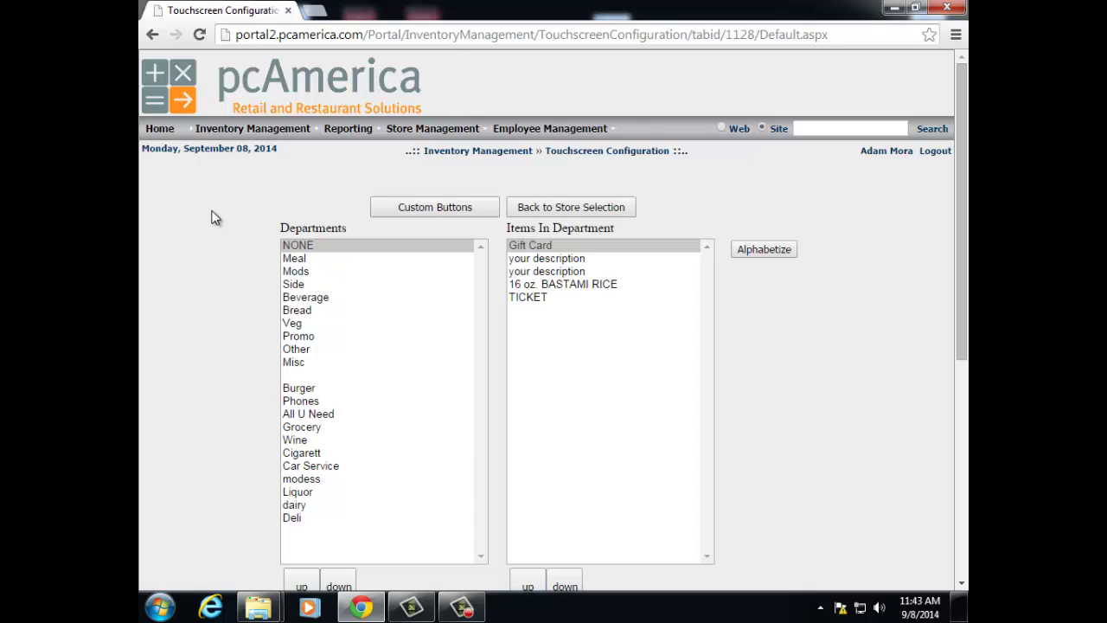
{"action": "scroll", "coordinate": [216, 218], "scroll_direction": "down", "scroll_amount": 1}
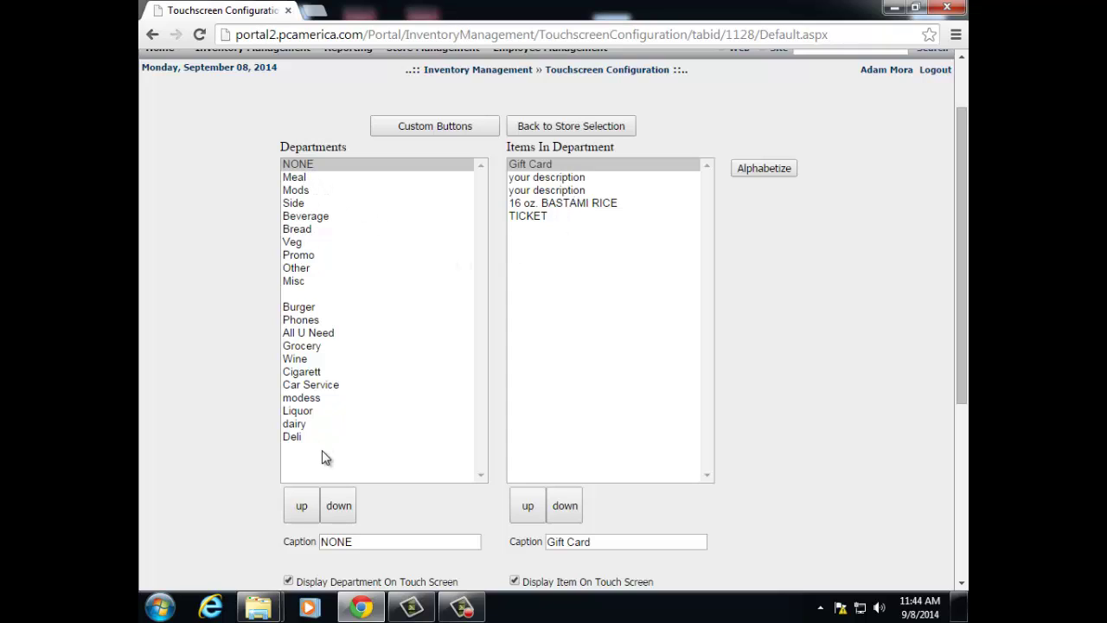
{"action": "left_click", "coordinate": [312, 168]}
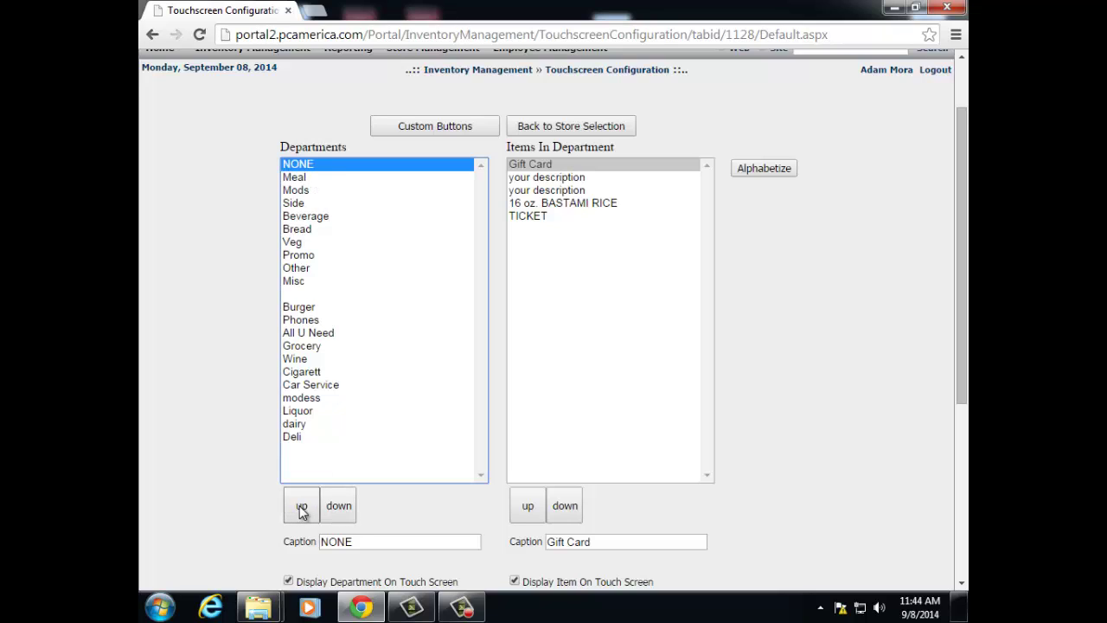
{"action": "left_click_drag", "start_coordinate": [964, 314], "coordinate": [965, 372]}
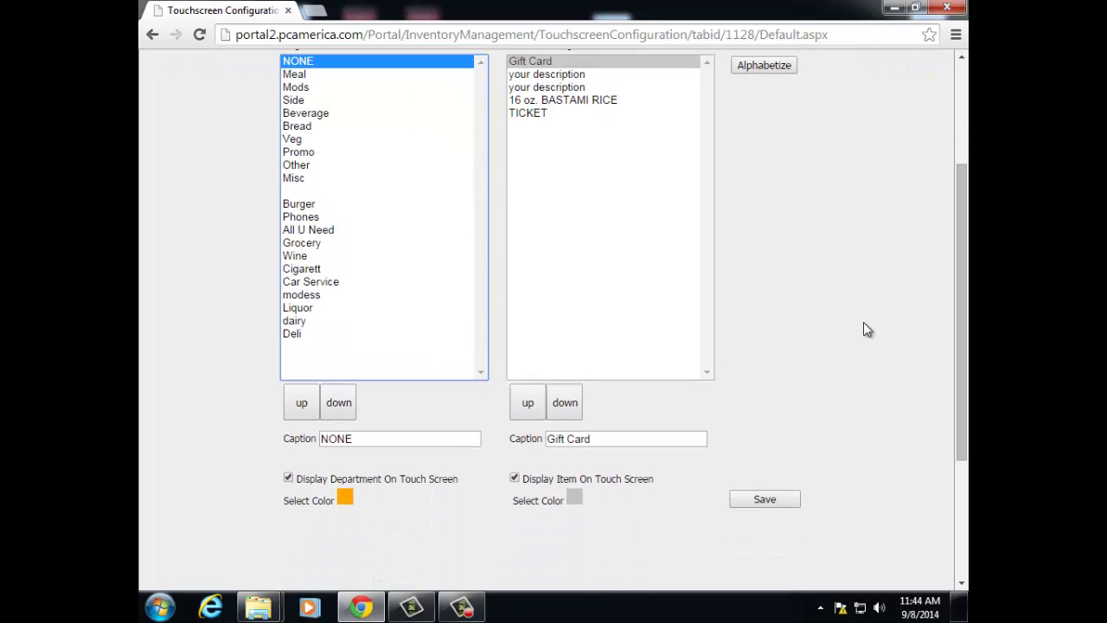
Step: Select the Beverage department and open the color picker for its touchscreen button
{"action": "left_click", "coordinate": [310, 113]}
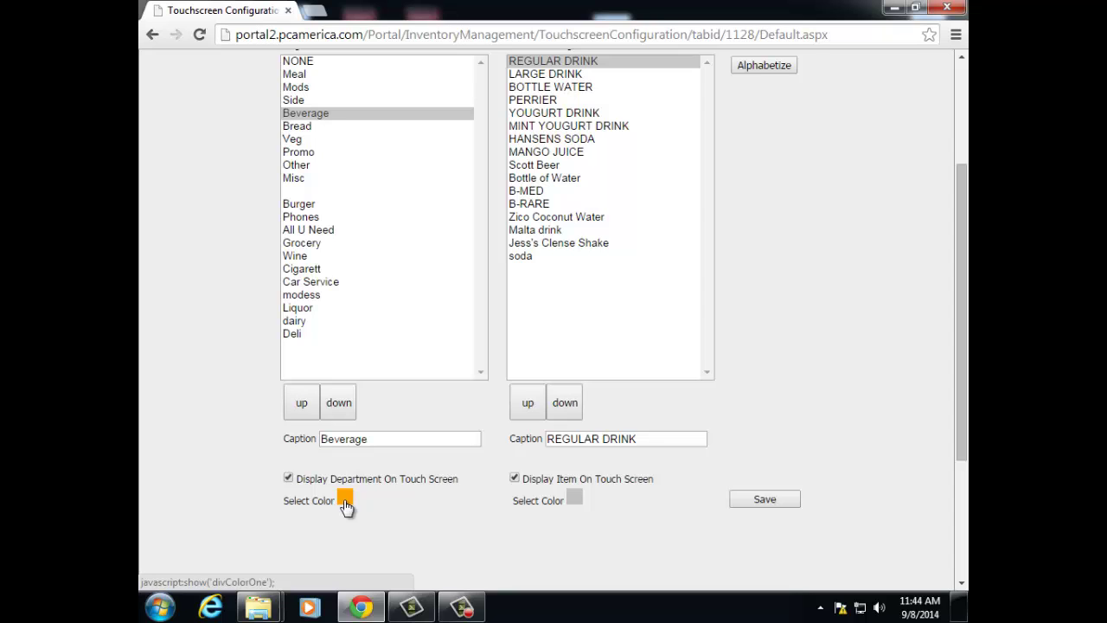
{"action": "left_click", "coordinate": [345, 502]}
{"action": "scroll", "coordinate": [956, 439], "scroll_direction": "down", "scroll_amount": 3}
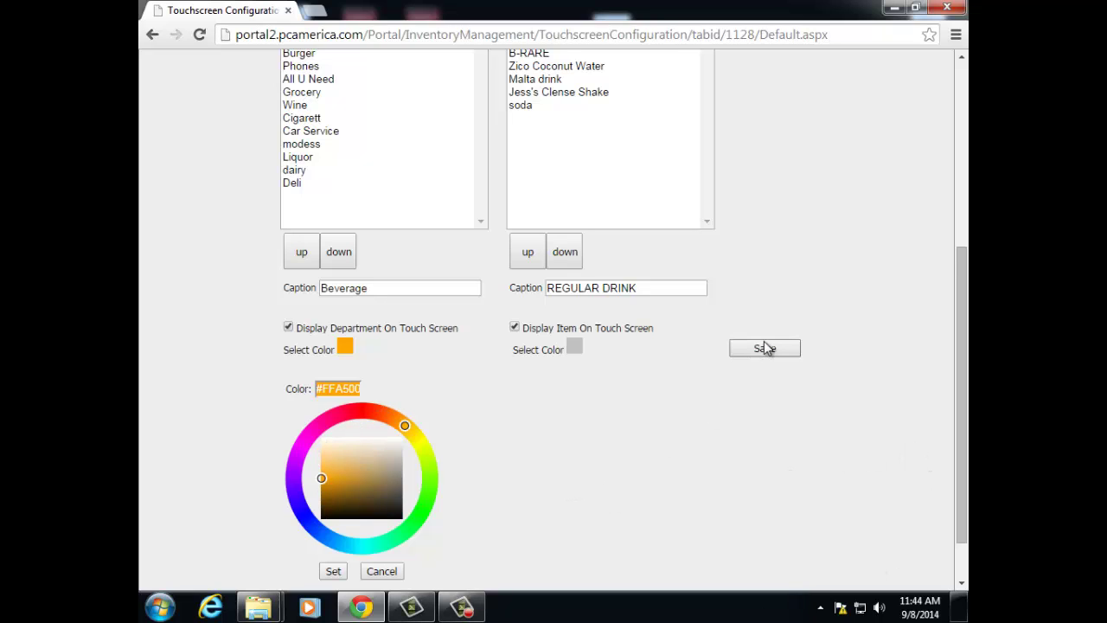
{"action": "left_click_drag", "start_coordinate": [966, 353], "coordinate": [956, 176]}
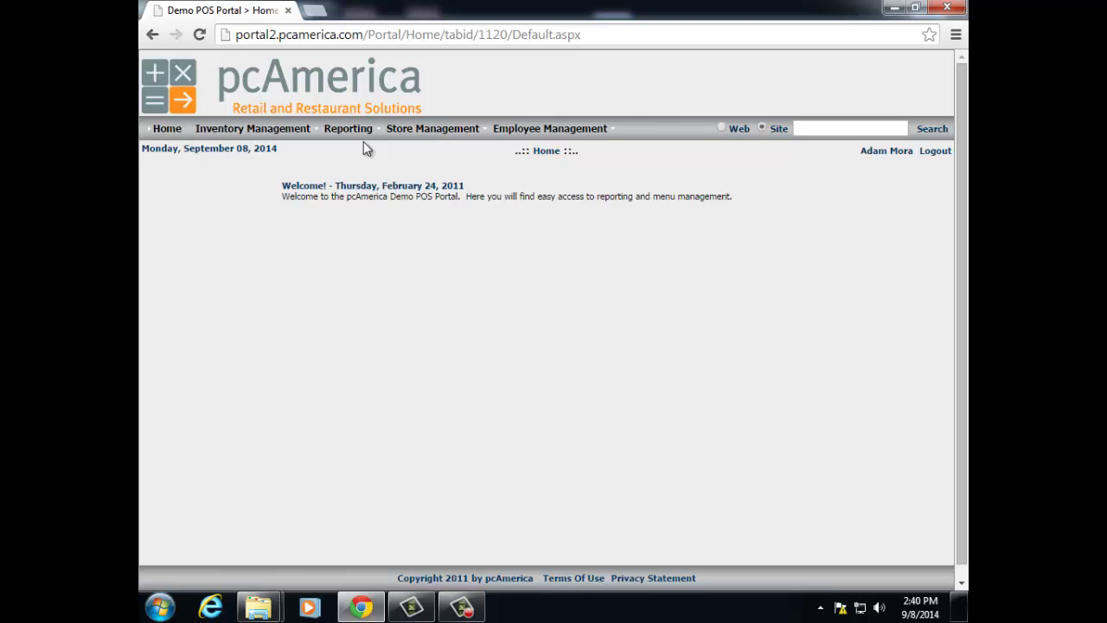
Step: Open the employee reporting page and show the list of available employee reports
{"action": "mouse_move", "coordinate": [352, 130]}
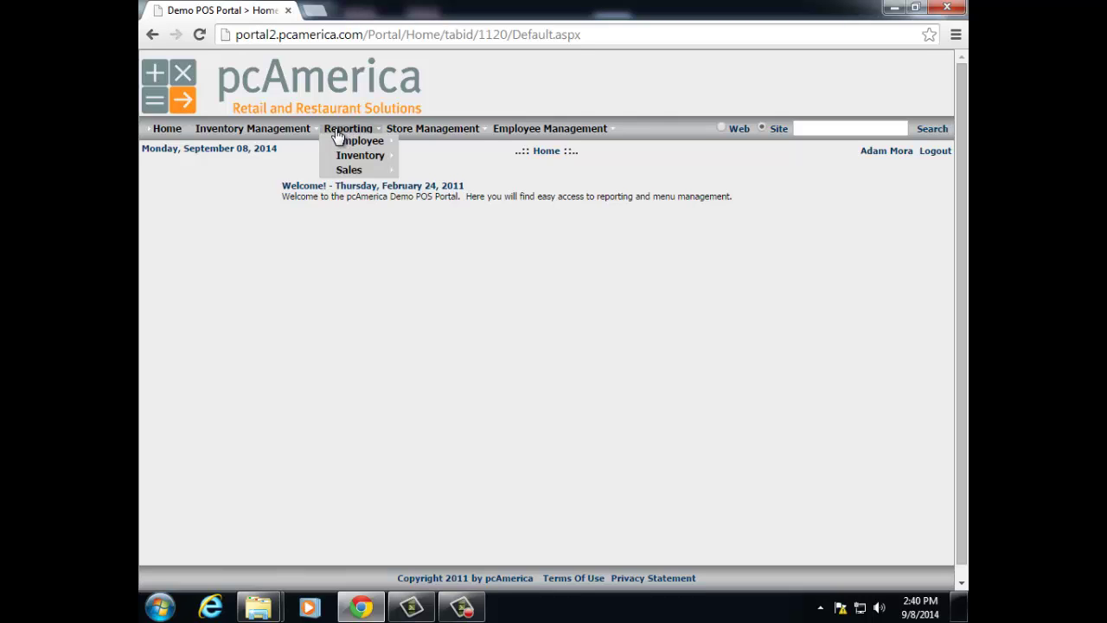
{"action": "mouse_move", "coordinate": [361, 159]}
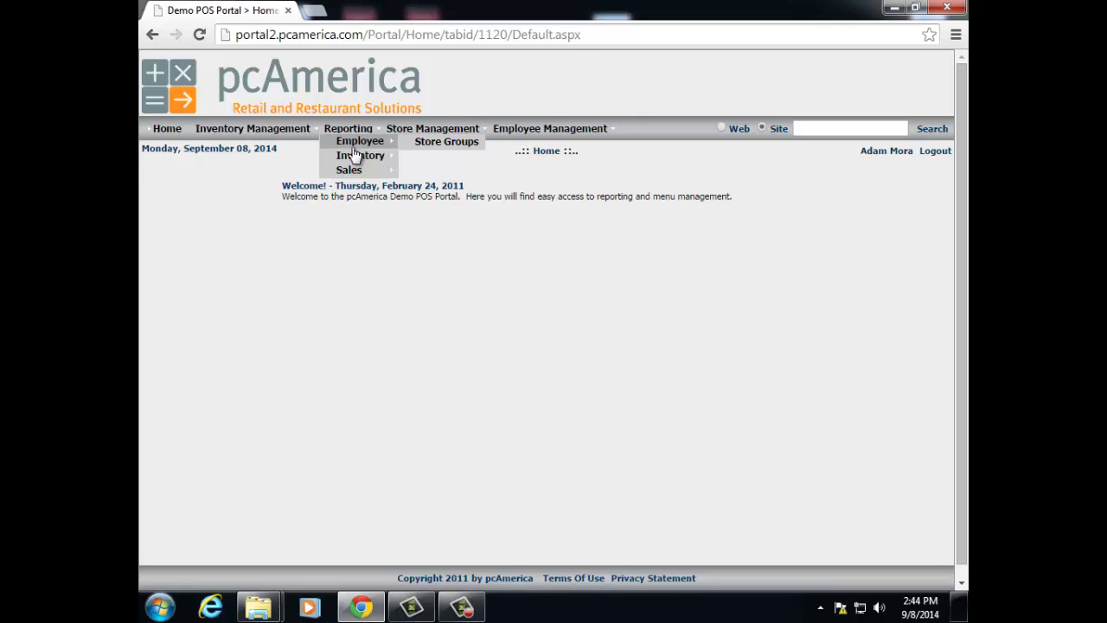
{"action": "left_click", "coordinate": [362, 143]}
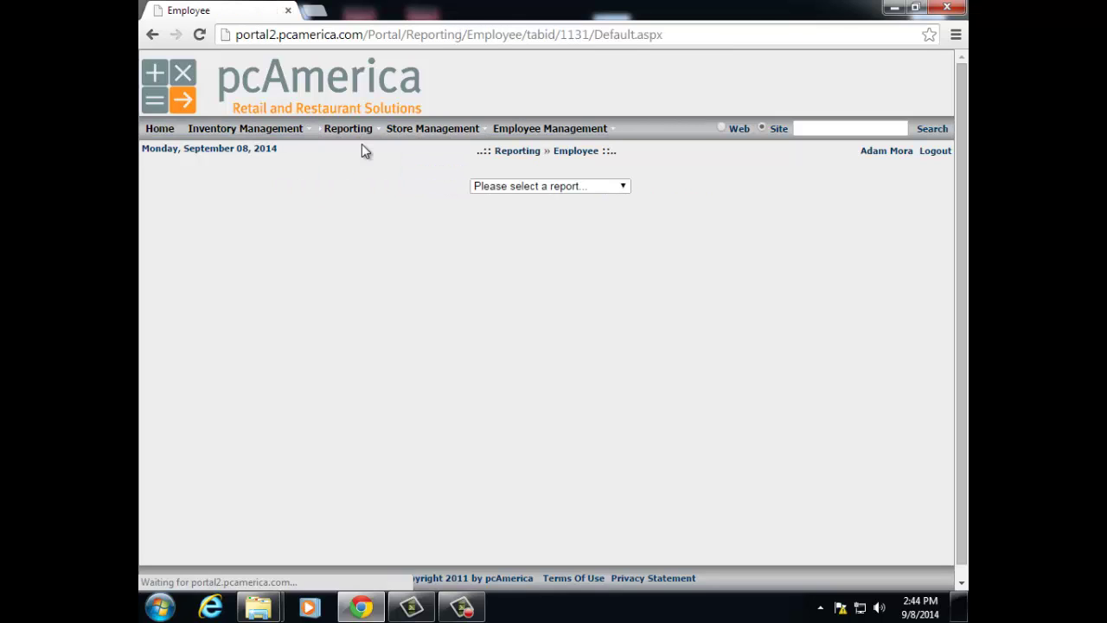
{"action": "left_click", "coordinate": [624, 187]}
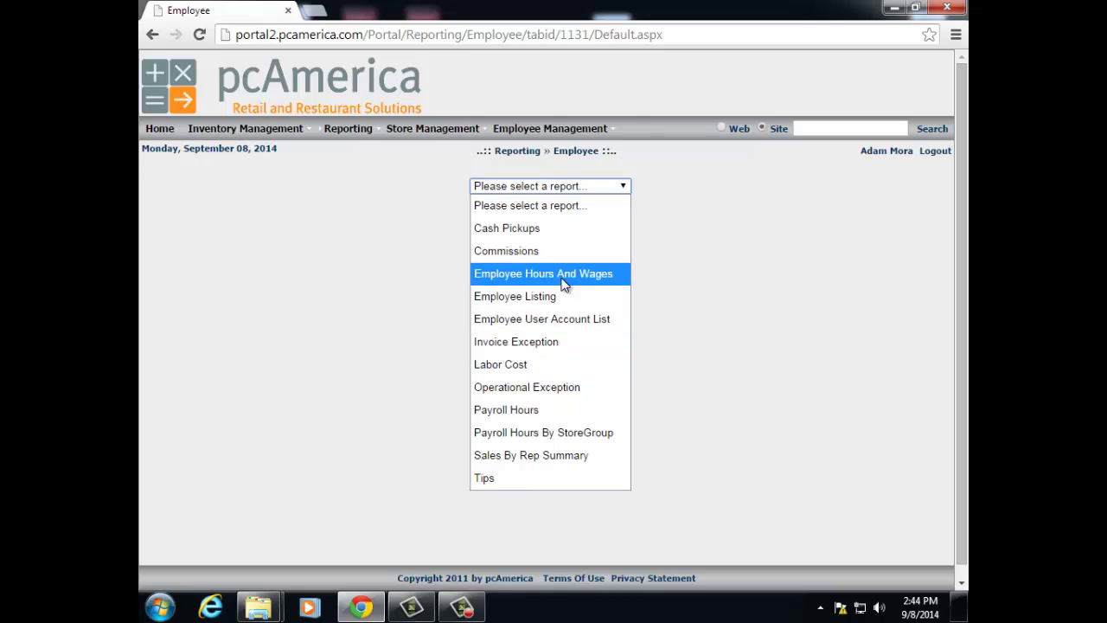
Step: Open the inventory reporting page and look through the full list of available inventory reports
{"action": "mouse_move", "coordinate": [350, 134]}
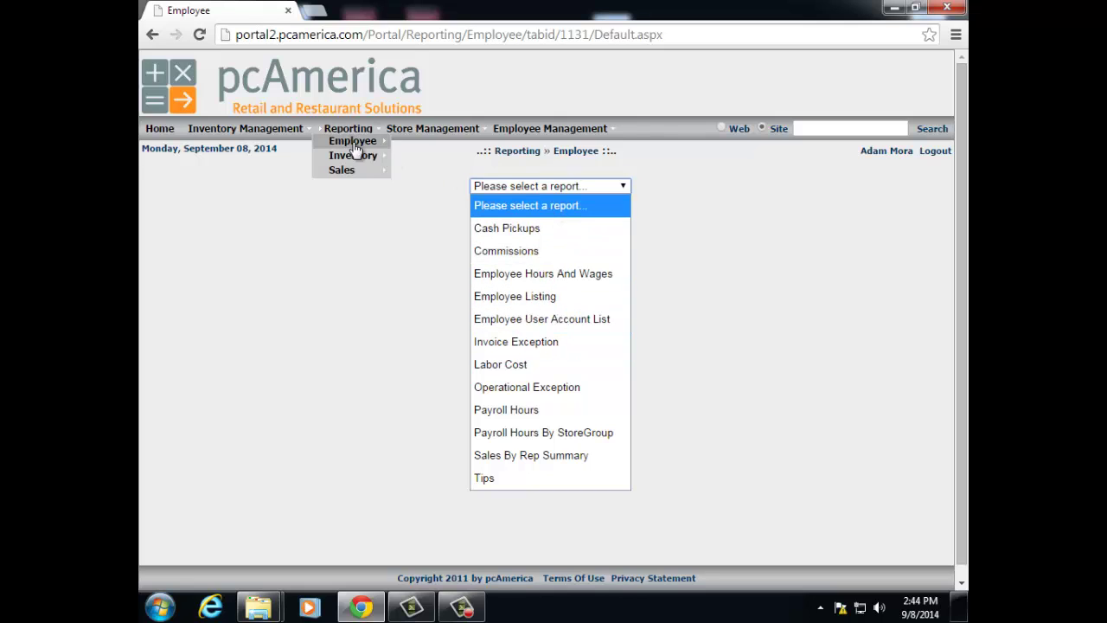
{"action": "mouse_move", "coordinate": [356, 159]}
{"action": "scroll", "coordinate": [357, 159], "scroll_direction": "down", "scroll_amount": 1}
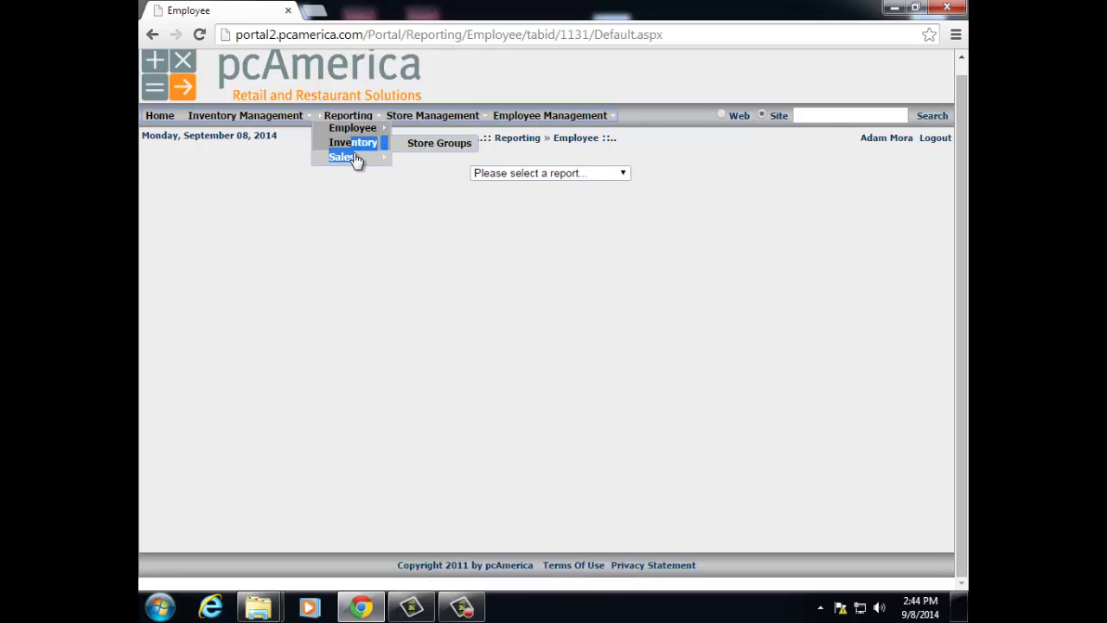
{"action": "left_click", "coordinate": [356, 155]}
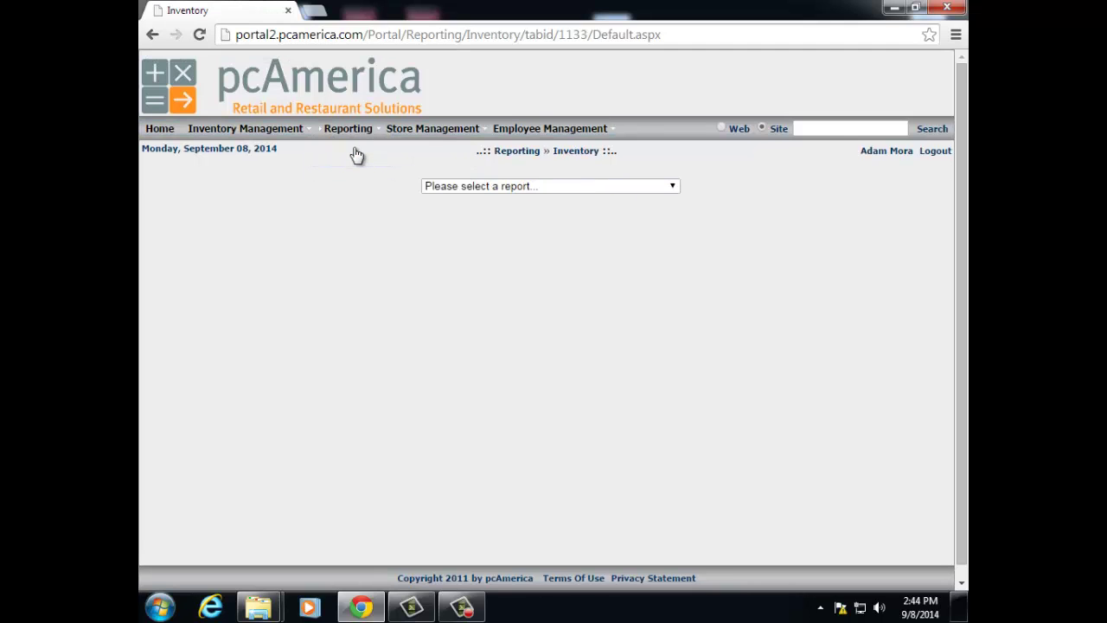
{"action": "left_click", "coordinate": [674, 188]}
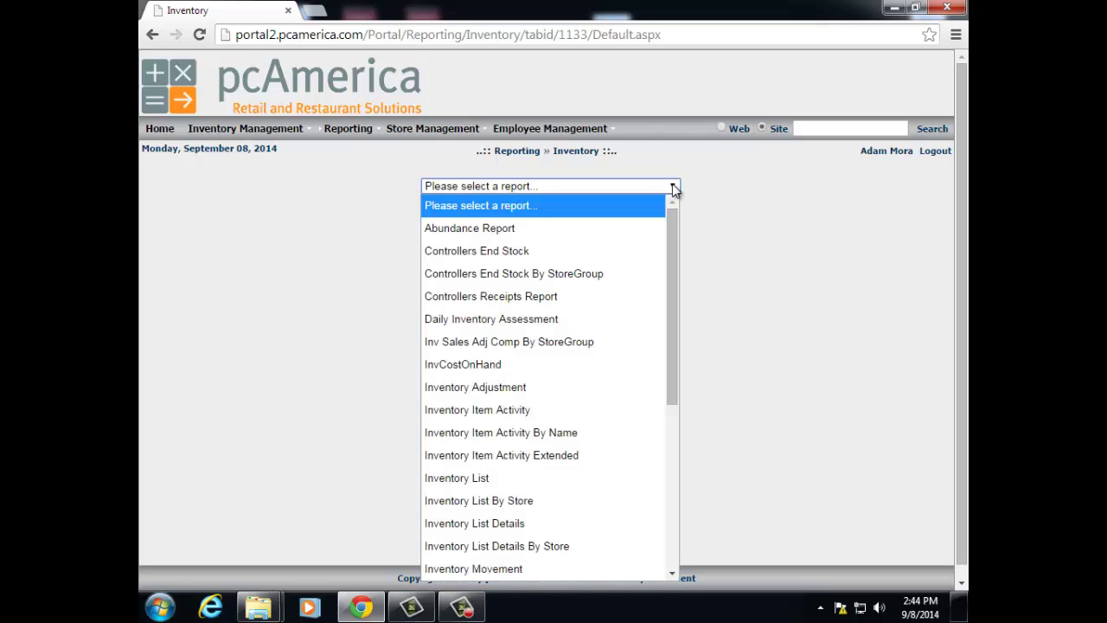
{"action": "left_click_drag", "start_coordinate": [674, 217], "coordinate": [669, 471]}
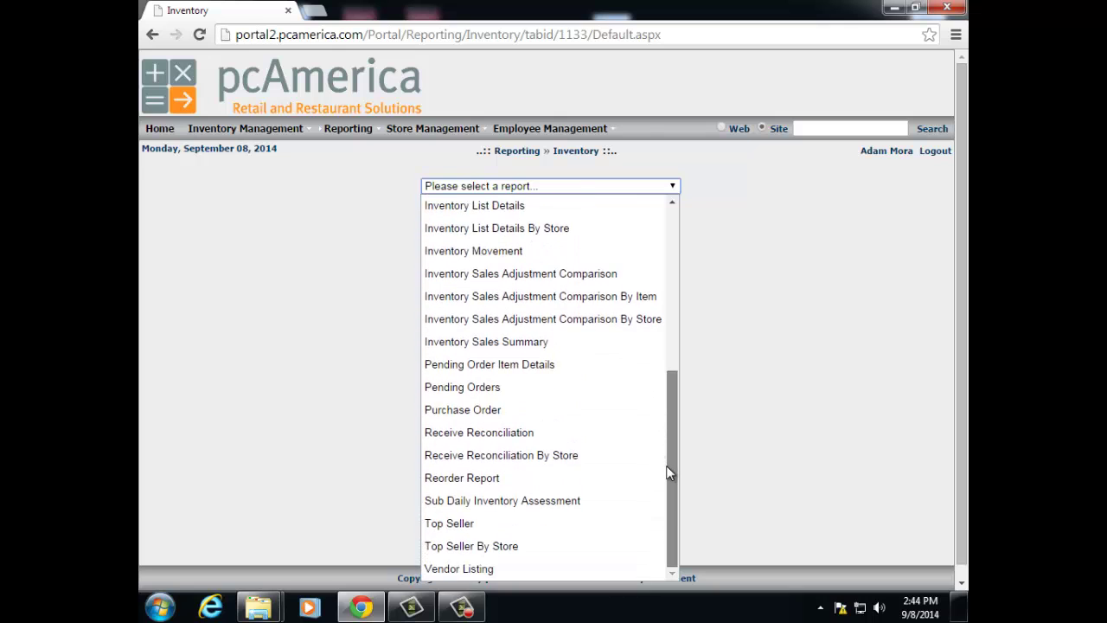
{"action": "left_click_drag", "start_coordinate": [667, 378], "coordinate": [656, 219]}
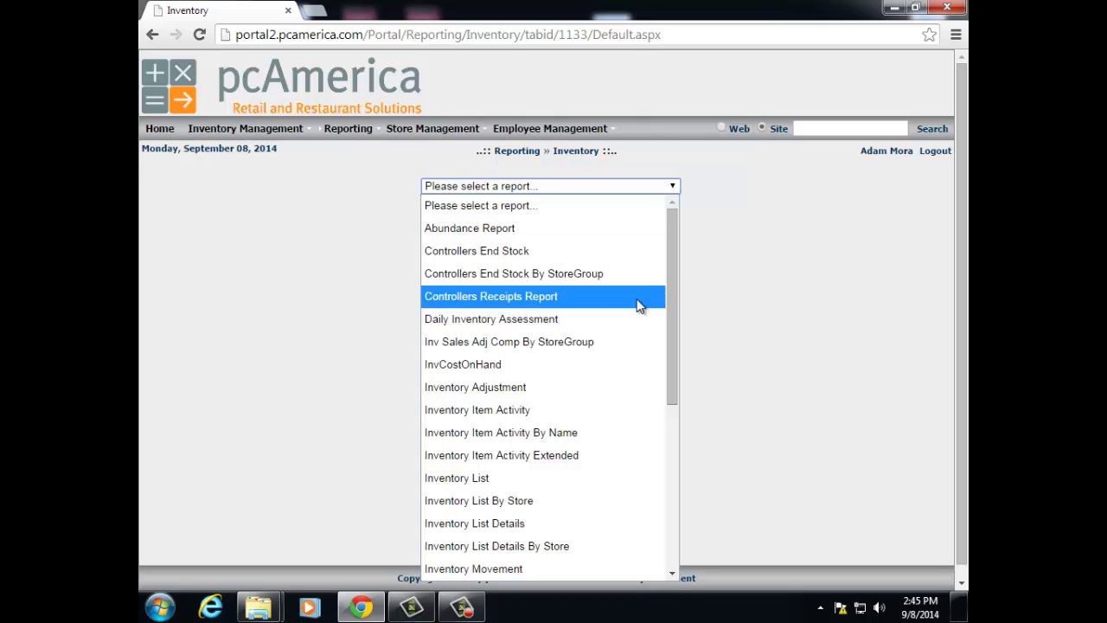
Step: Choose the Inventory Item Activity report and select all stores and all departments for it
{"action": "left_click", "coordinate": [465, 412]}
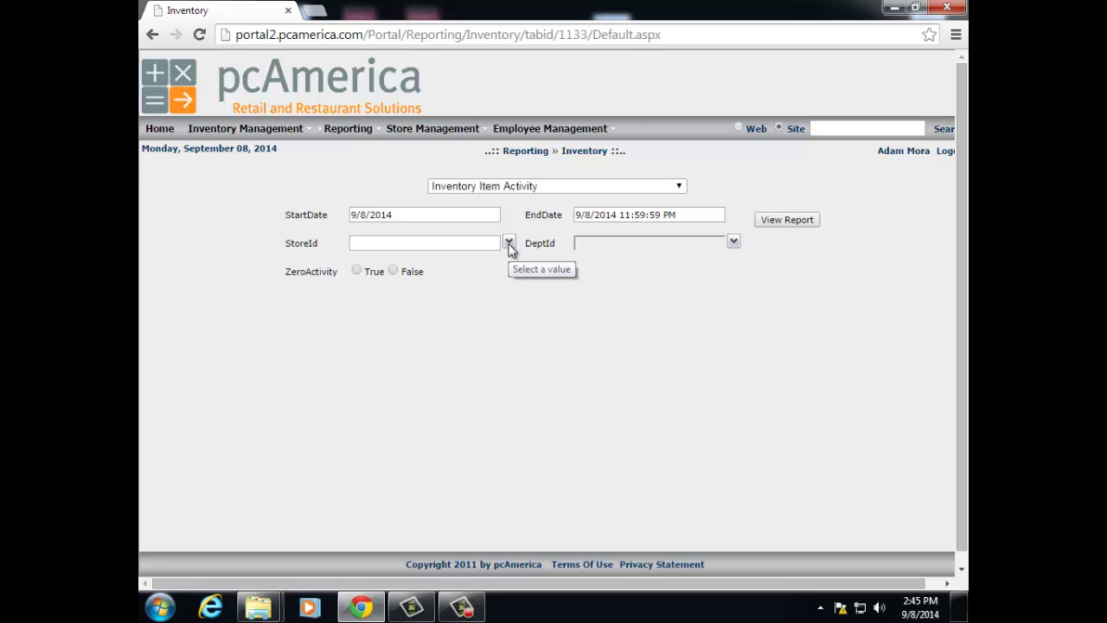
{"action": "left_click", "coordinate": [510, 244]}
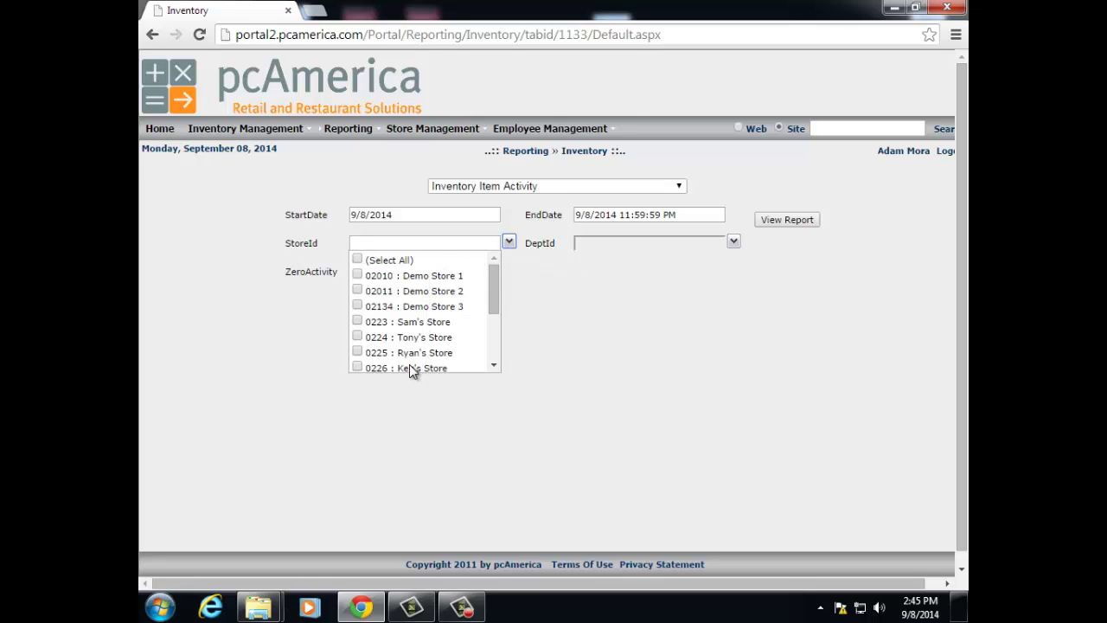
{"action": "left_click", "coordinate": [357, 260]}
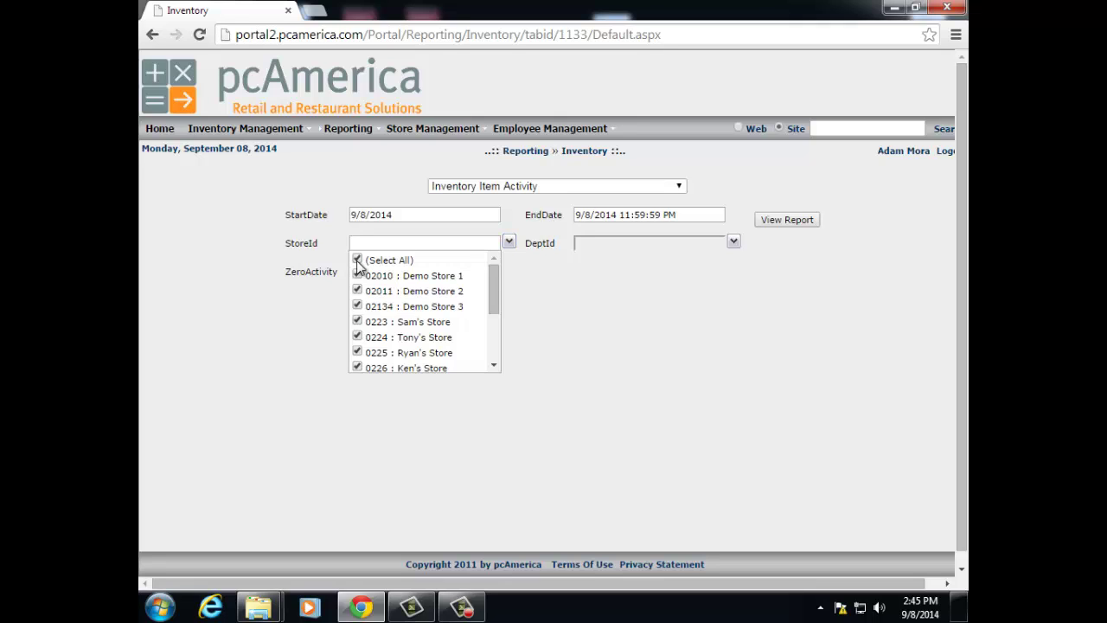
{"action": "left_click", "coordinate": [733, 243]}
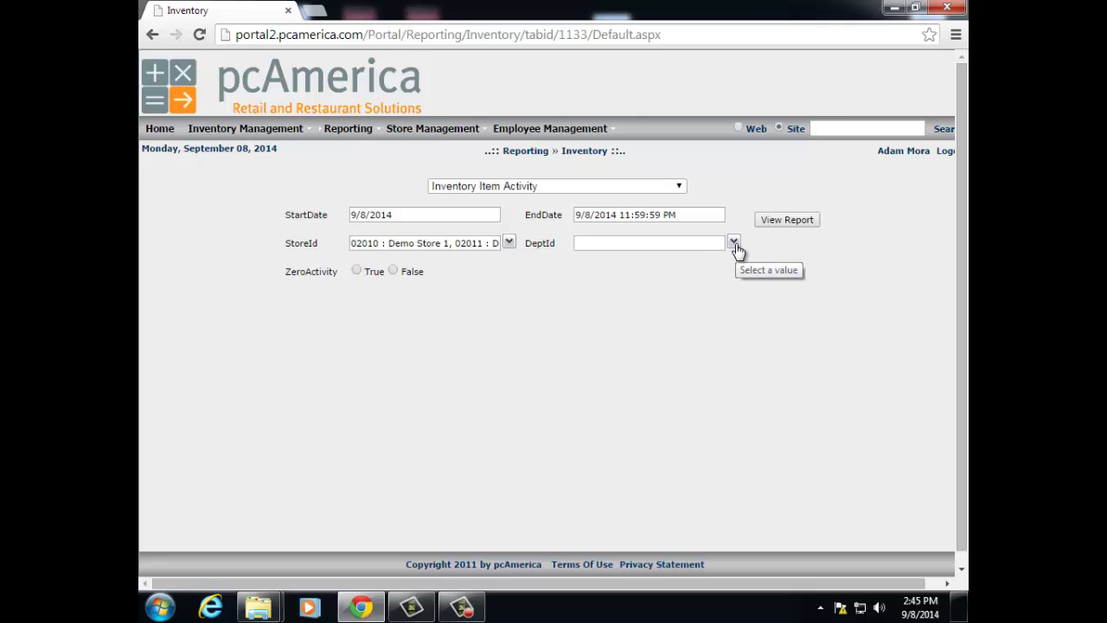
{"action": "left_click", "coordinate": [736, 248]}
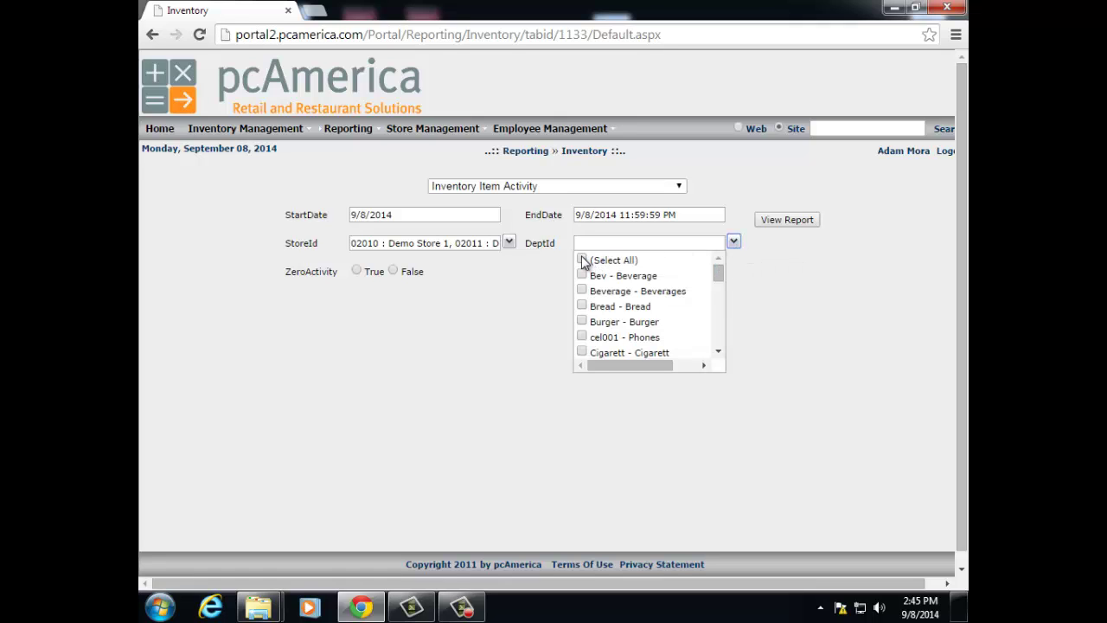
{"action": "left_click", "coordinate": [582, 261]}
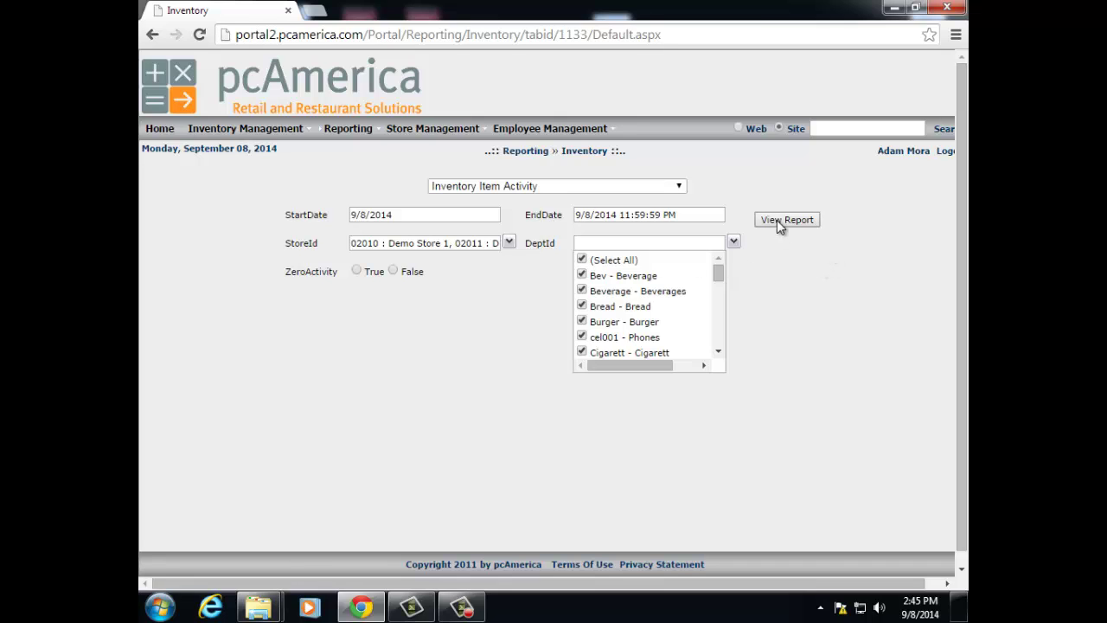
Step: Set the item activity report's start date to 9/8/2013 and ZeroActivity to False, and generate the report
{"action": "left_click", "coordinate": [408, 216]}
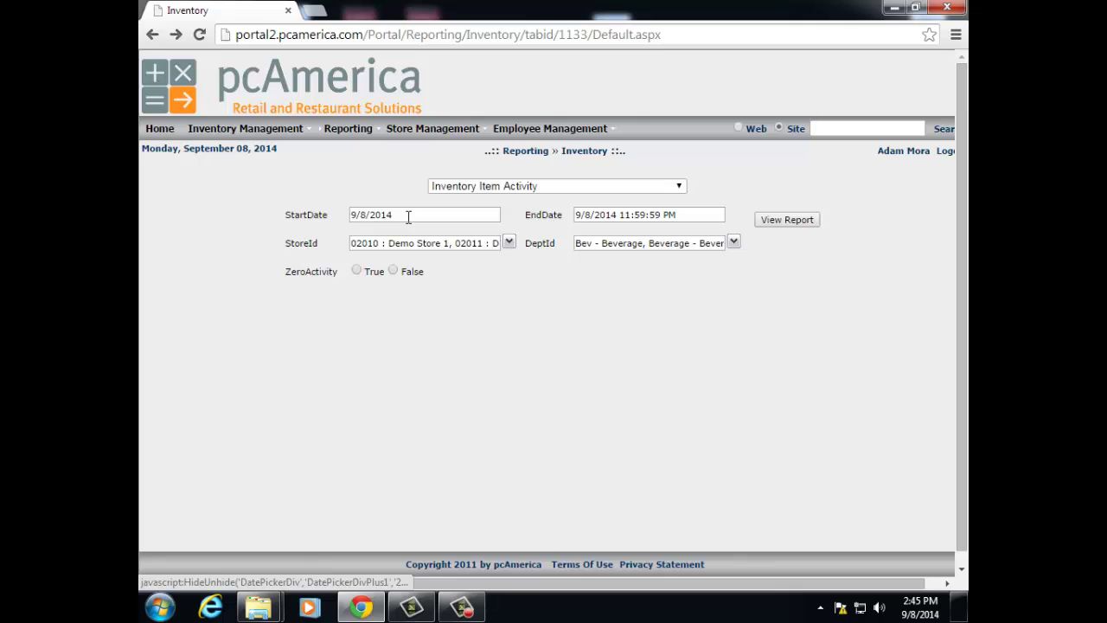
{"action": "left_click", "coordinate": [404, 218]}
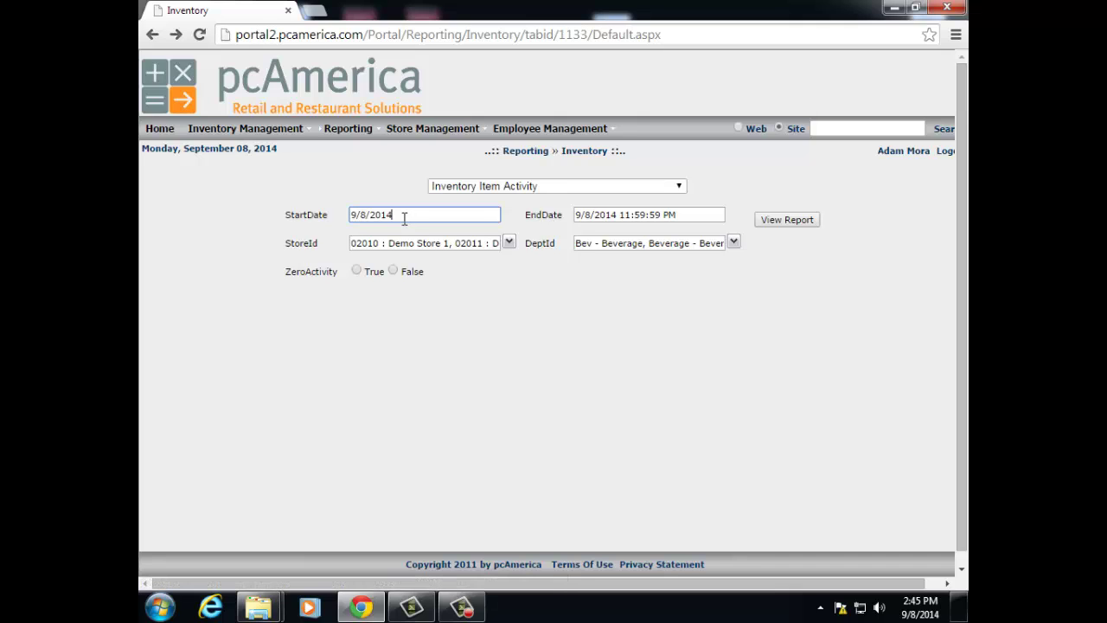
{"action": "key", "text": "BackSpace"}
{"action": "type", "text": "3"}
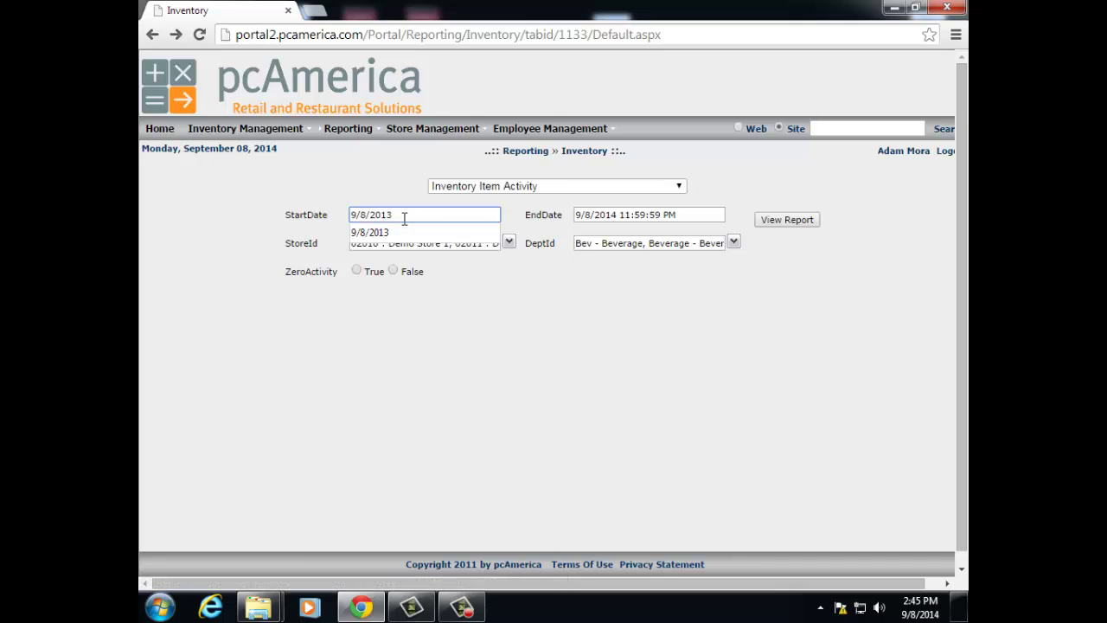
{"action": "left_click", "coordinate": [797, 221]}
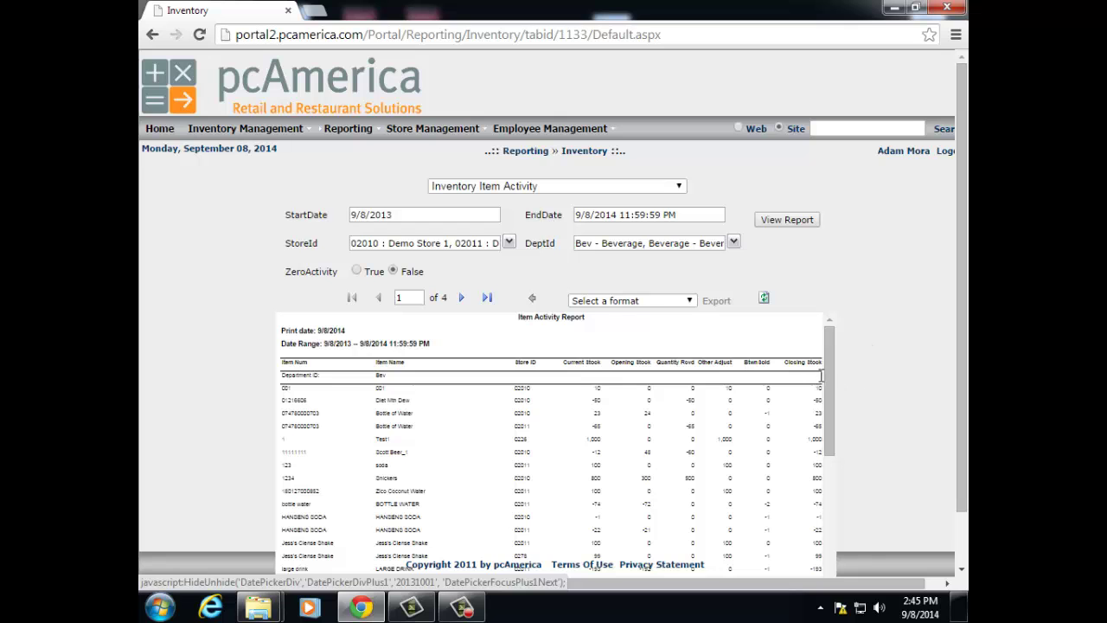
Step: Look over the generated item activity report and review its available export formats
{"action": "mouse_move", "coordinate": [827, 344]}
{"action": "left_mouse_down"}
{"action": "mouse_move", "coordinate": [830, 467]}
{"action": "mouse_move", "coordinate": [829, 333]}
{"action": "mouse_move", "coordinate": [830, 475]}
{"action": "mouse_move", "coordinate": [829, 329]}
{"action": "left_mouse_up"}
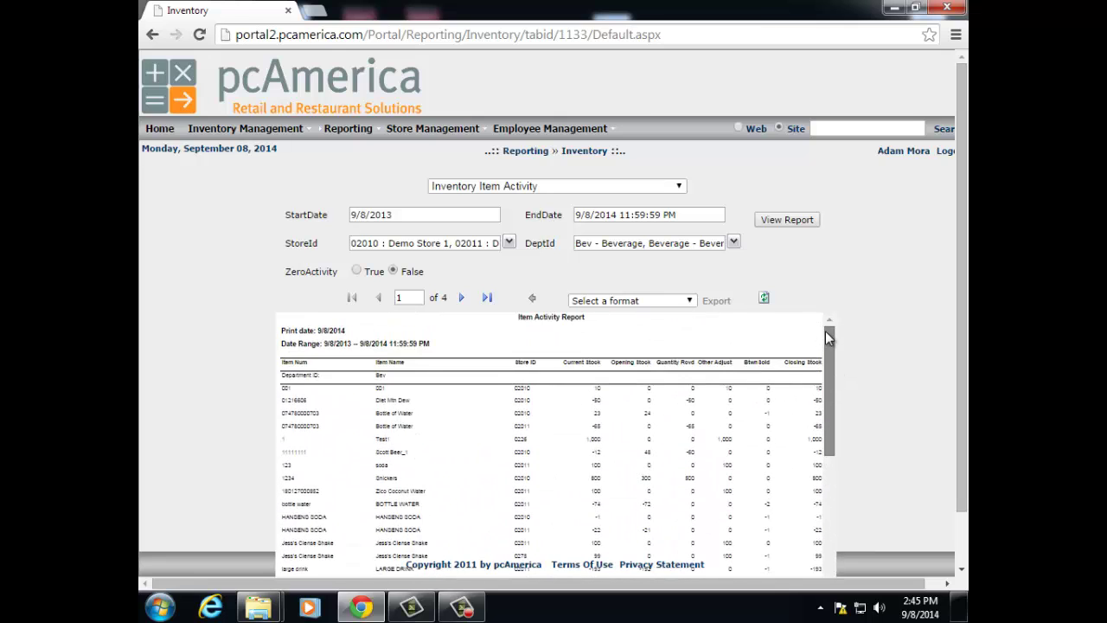
{"action": "left_click", "coordinate": [692, 303]}
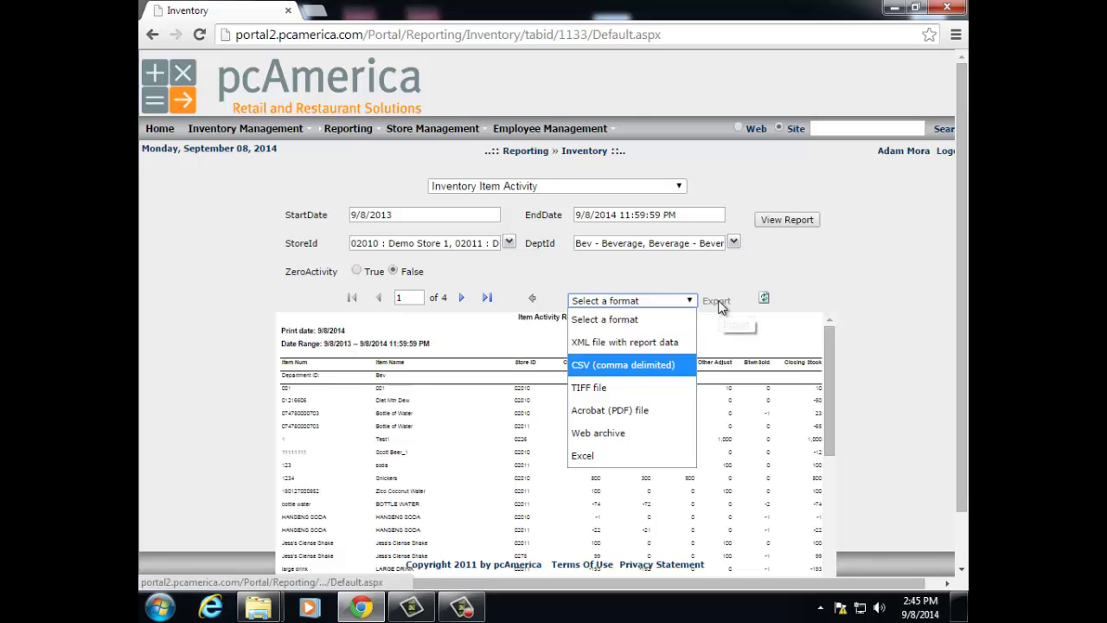
{"action": "left_click", "coordinate": [900, 275]}
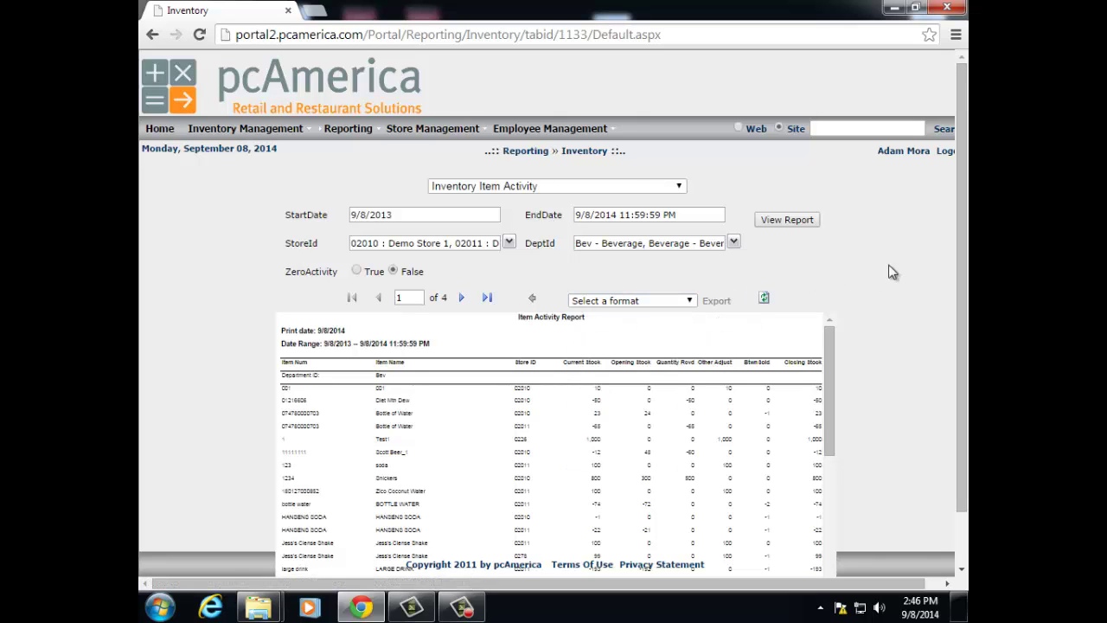
Step: Open the sales reporting page and choose the Controllers Sales Report
{"action": "left_click", "coordinate": [347, 132]}
{"action": "mouse_move", "coordinate": [349, 138]}
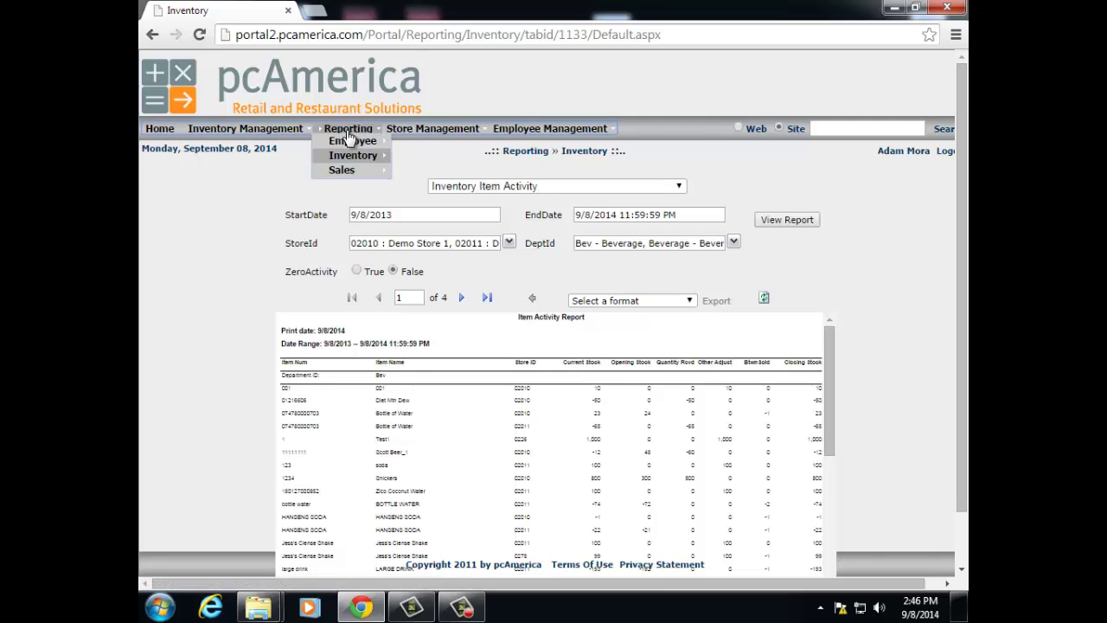
{"action": "left_click", "coordinate": [344, 171]}
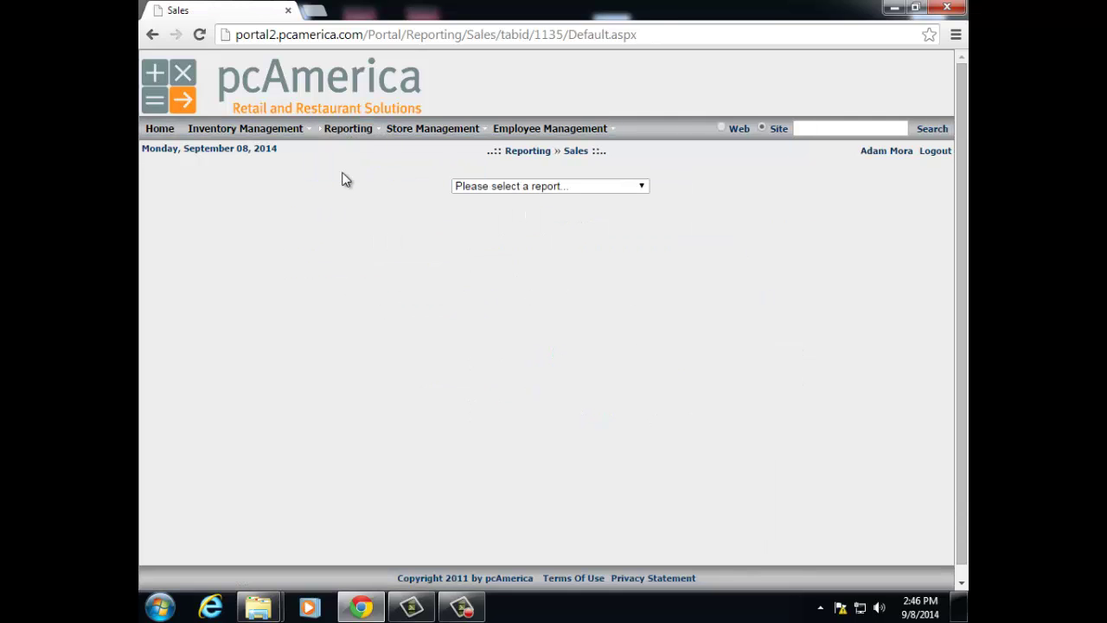
{"action": "left_click", "coordinate": [644, 191]}
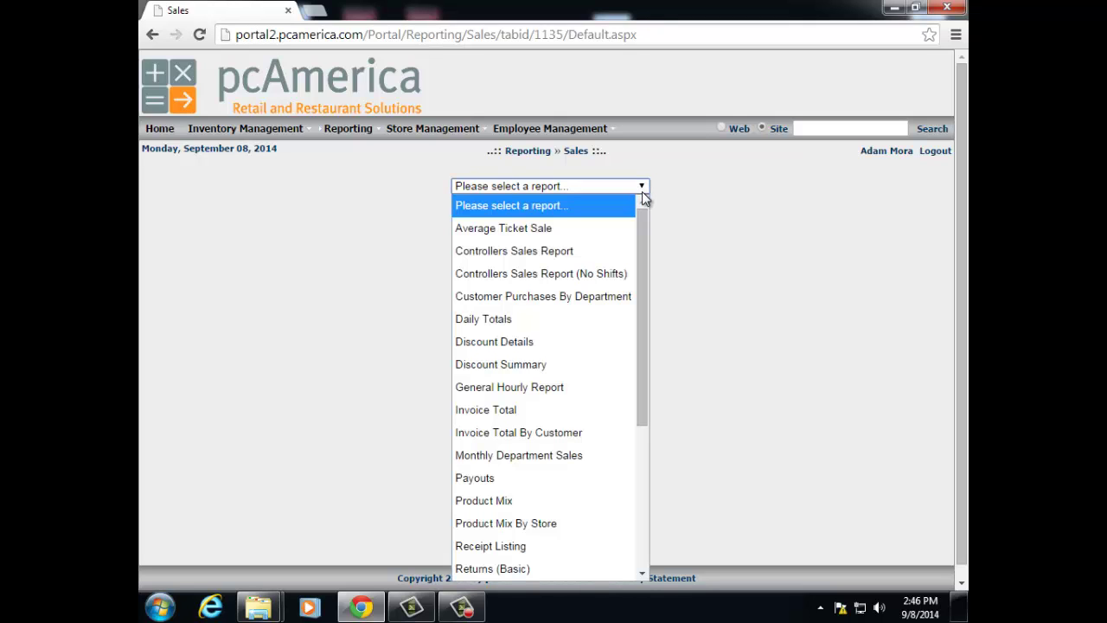
{"action": "left_click", "coordinate": [525, 257]}
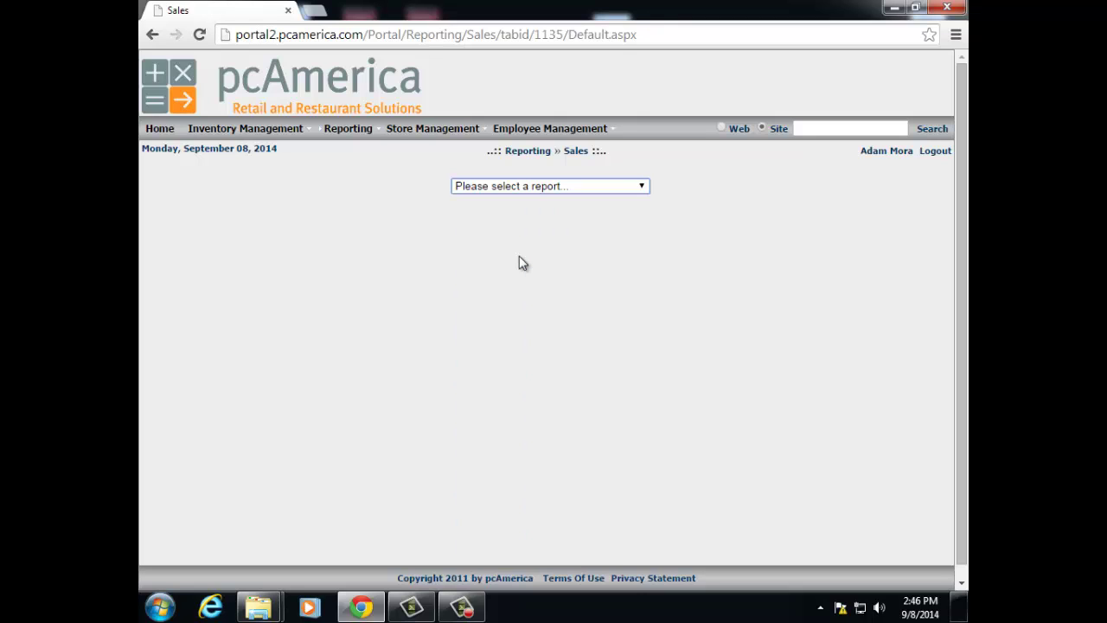
Step: Set the sales report's start date to 9/8/2013, select all stores and generate the report
{"action": "left_click", "coordinate": [425, 217]}
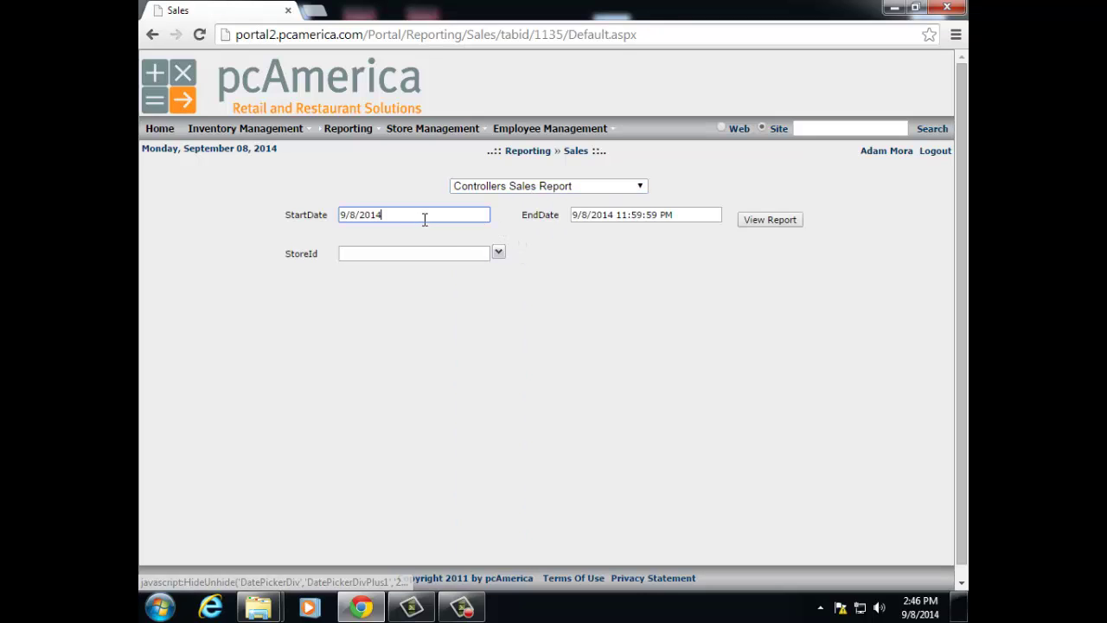
{"action": "key", "text": "BackSpace"}
{"action": "type", "text": "3"}
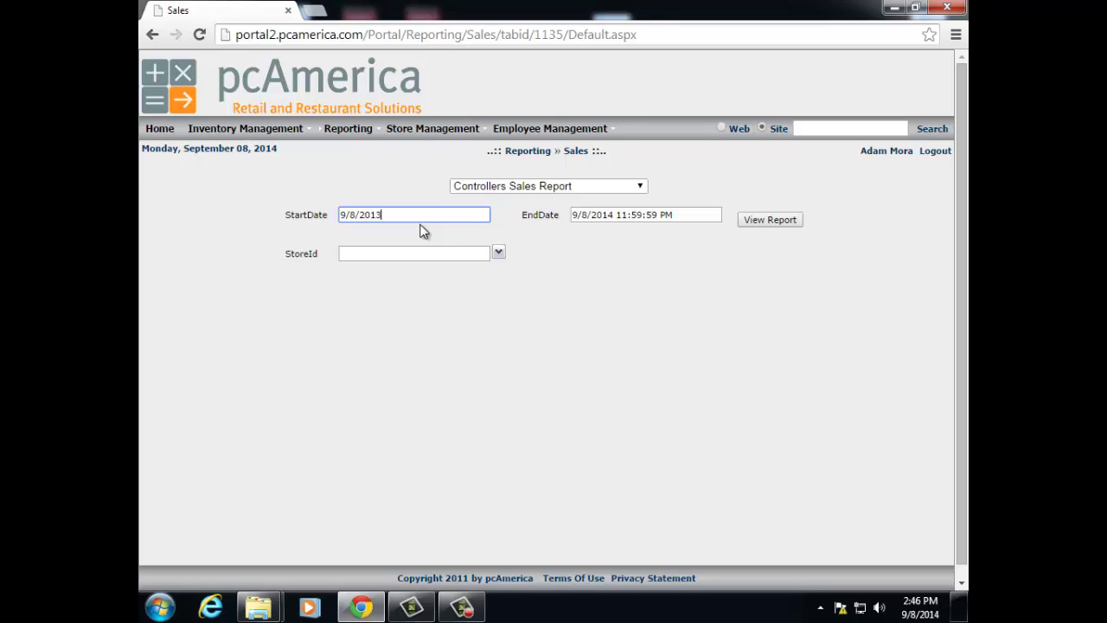
{"action": "left_click", "coordinate": [499, 254]}
{"action": "left_click", "coordinate": [499, 253]}
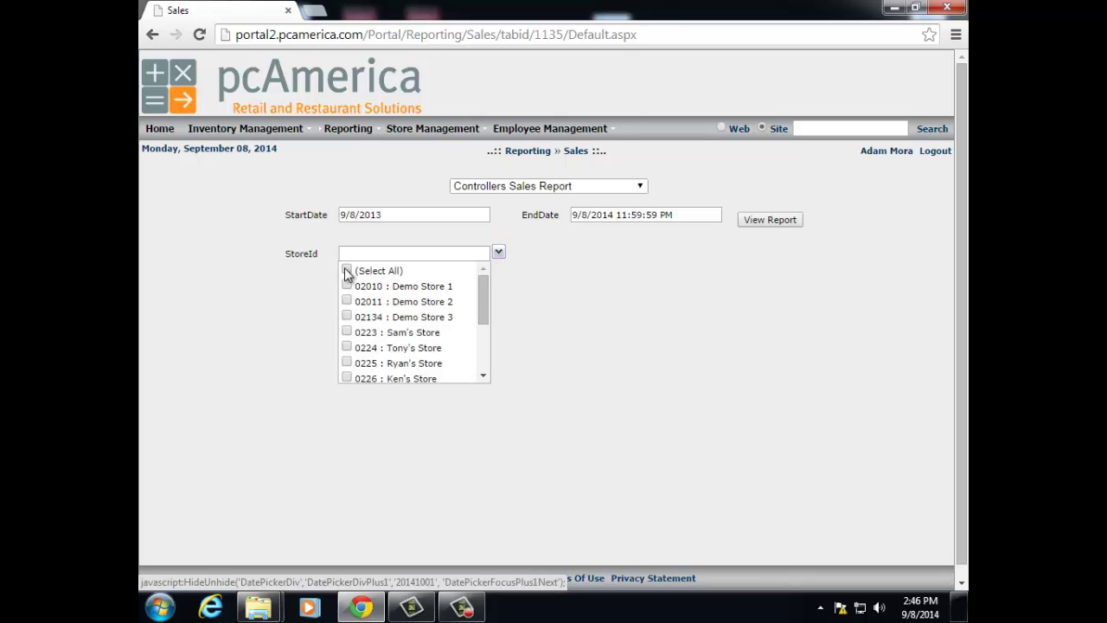
{"action": "left_click", "coordinate": [347, 273]}
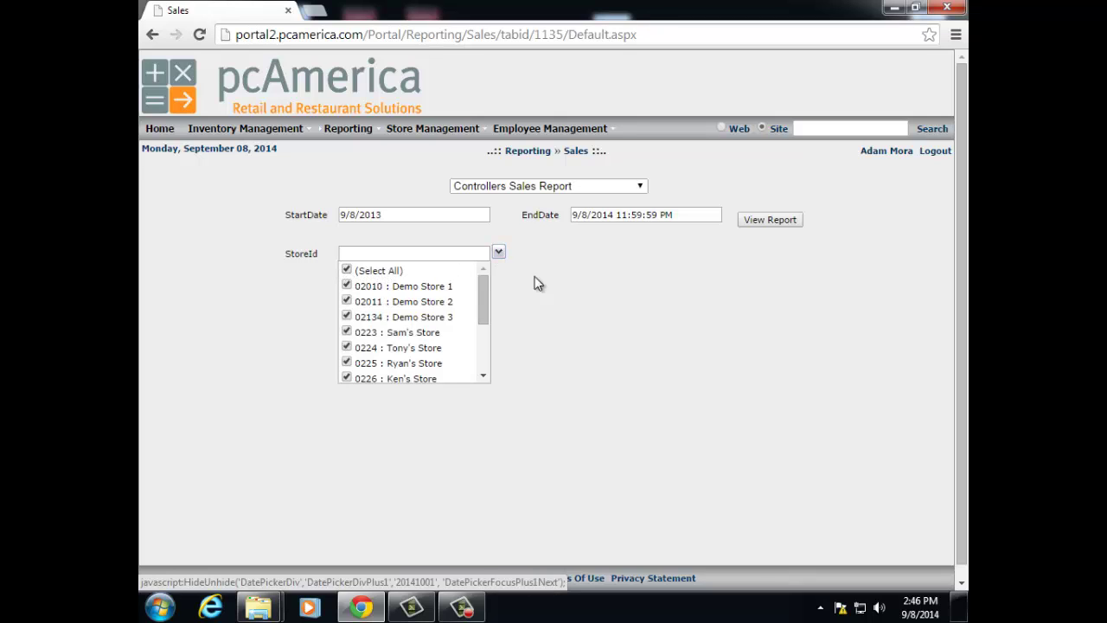
{"action": "left_click", "coordinate": [765, 223]}
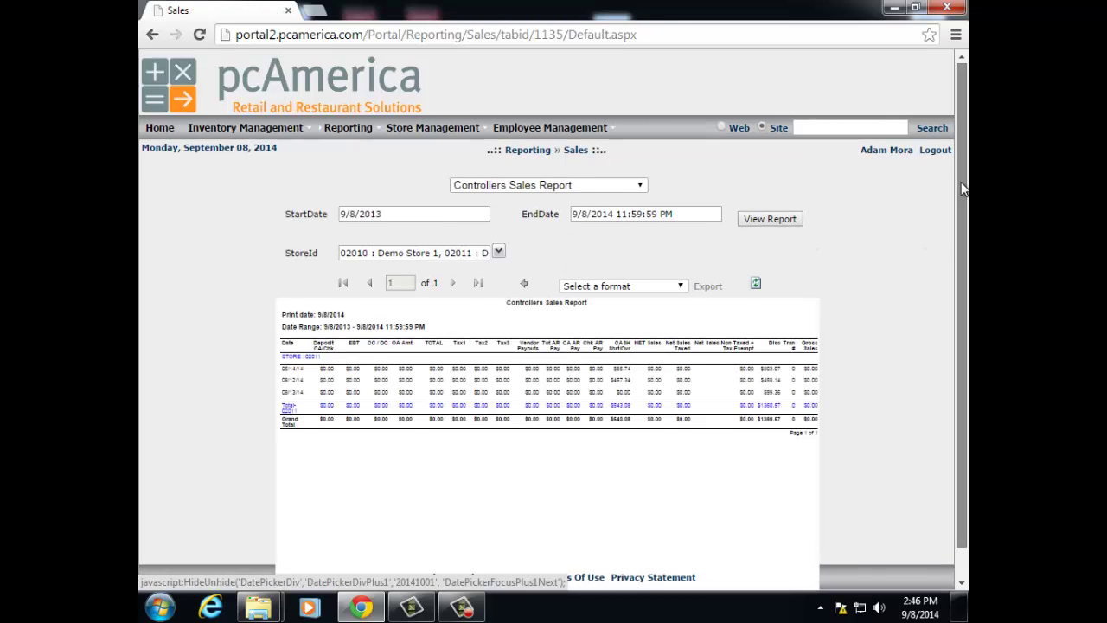
Step: Look over the Controllers Sales Report and show its export format options
{"action": "scroll", "coordinate": [962, 199], "scroll_direction": "down", "scroll_amount": 1}
{"action": "scroll", "coordinate": [963, 205], "scroll_direction": "down", "scroll_amount": 1}
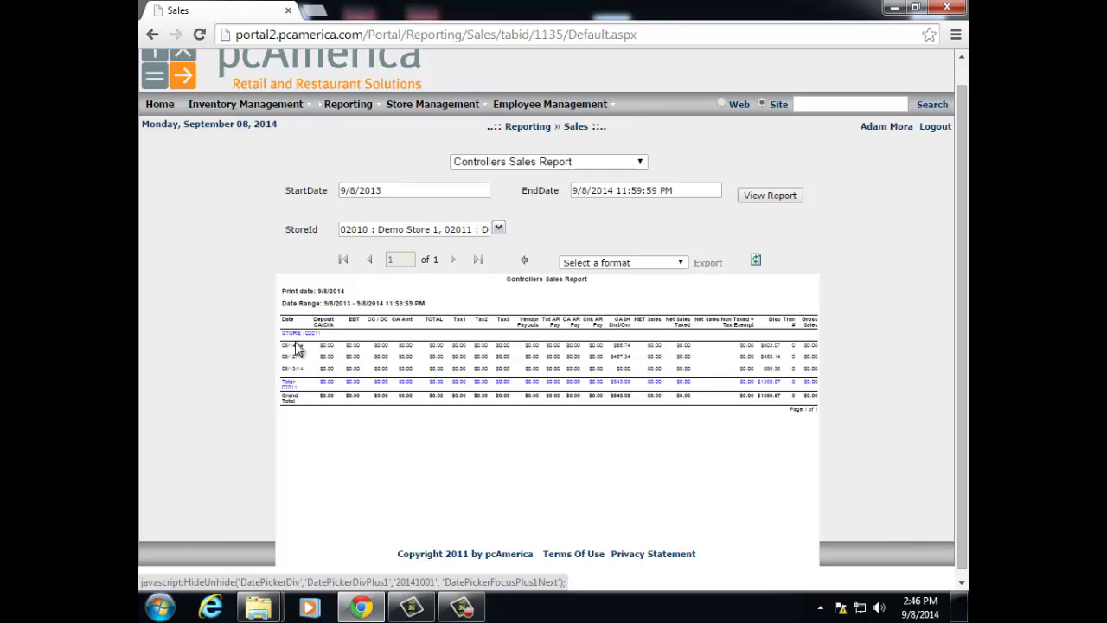
{"action": "left_click", "coordinate": [682, 262]}
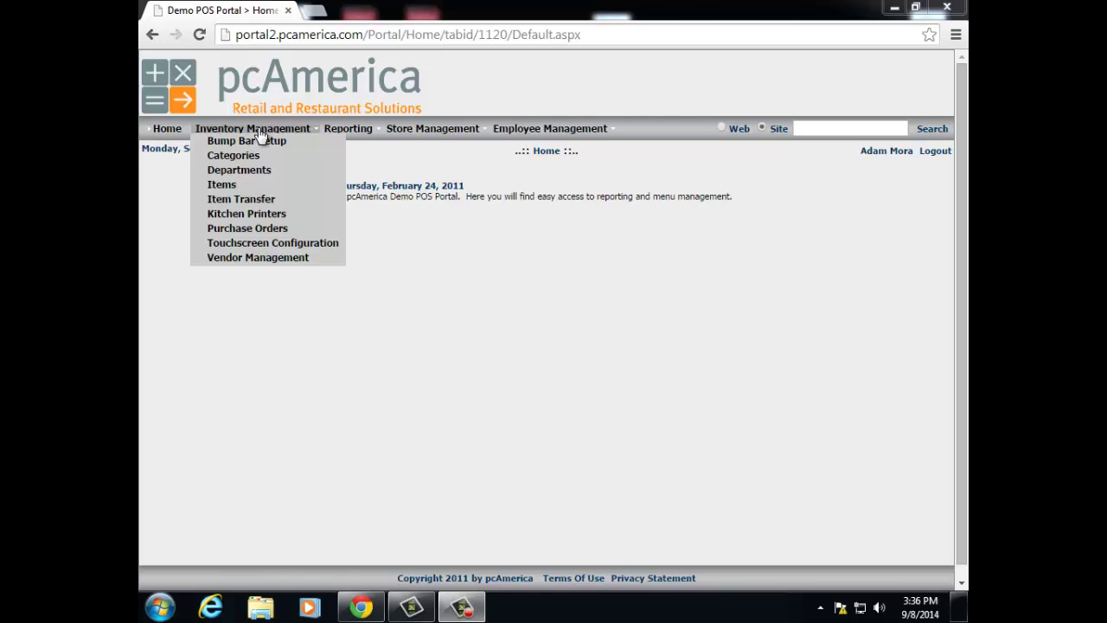
{"action": "mouse_move", "coordinate": [339, 134]}
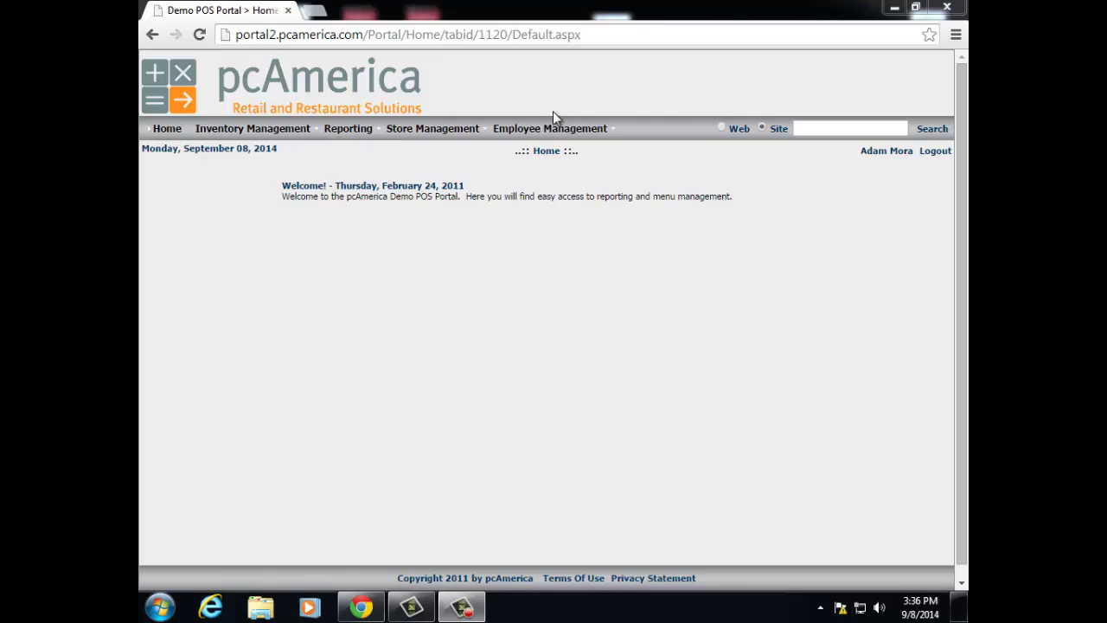
Step: Open the employee maintenance page, choose individual store 02134 and continue to its employee list
{"action": "mouse_move", "coordinate": [560, 137]}
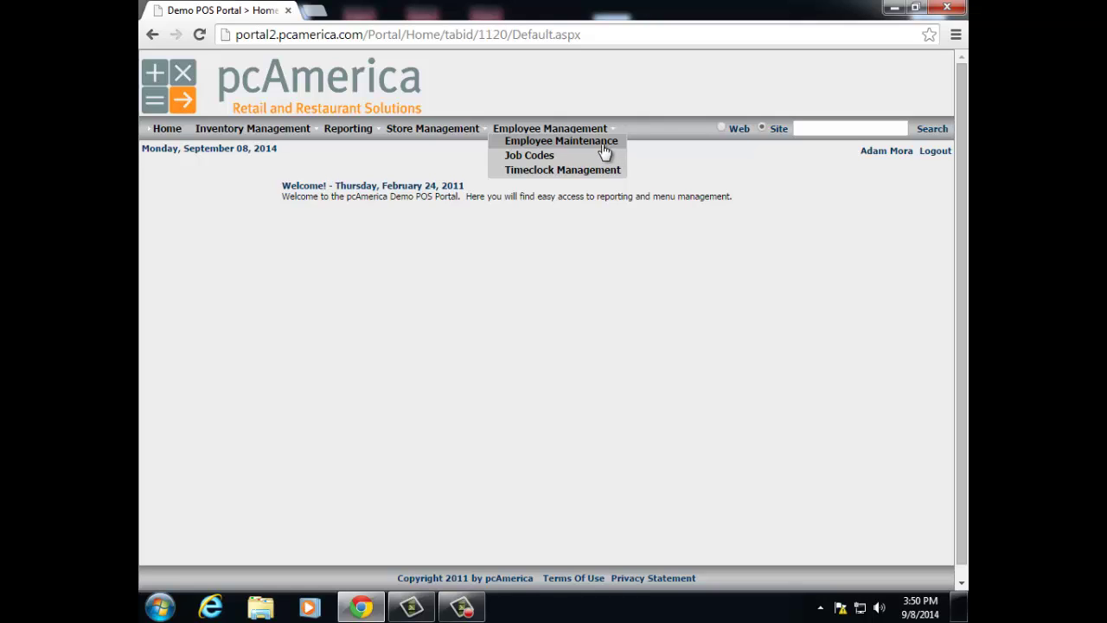
{"action": "left_click", "coordinate": [580, 143]}
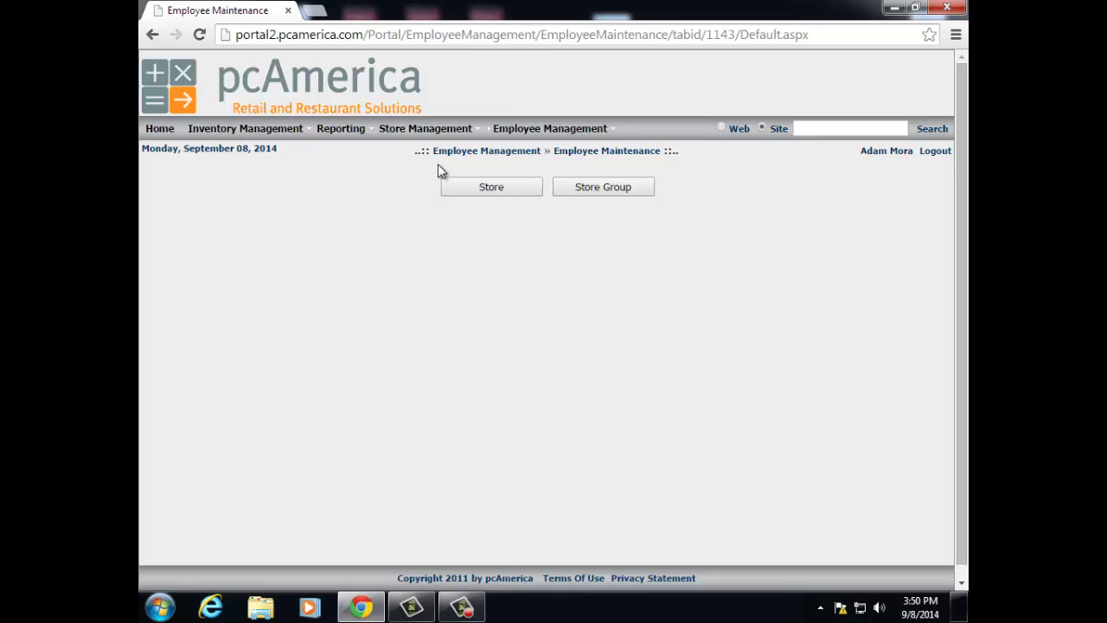
{"action": "left_click", "coordinate": [449, 189]}
{"action": "scroll", "coordinate": [182, 298], "scroll_direction": "down", "scroll_amount": 2}
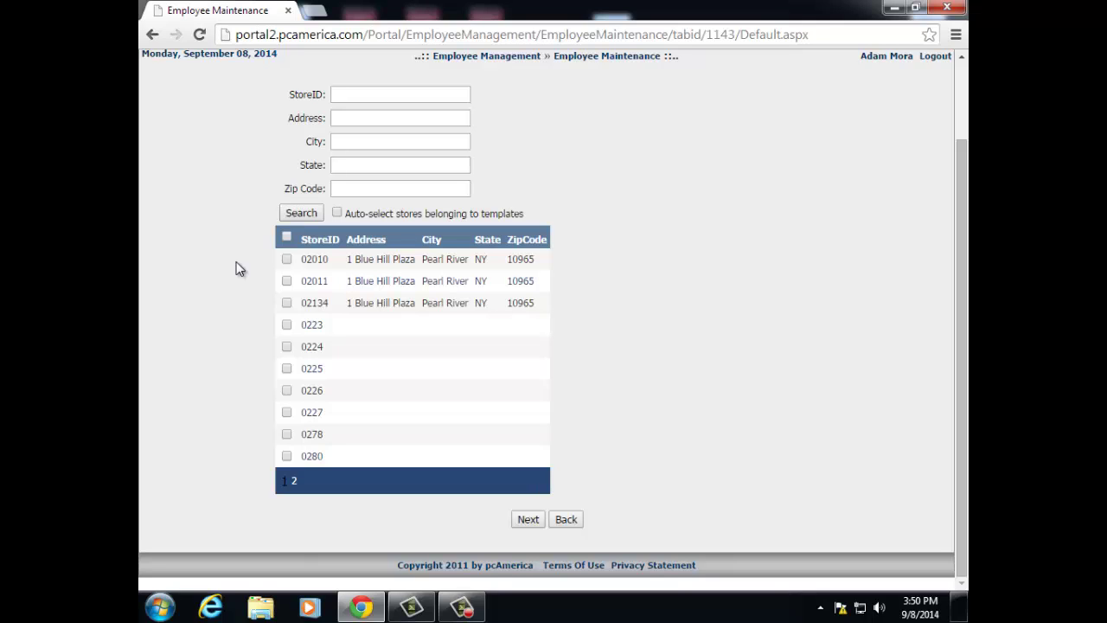
{"action": "left_click", "coordinate": [287, 303]}
{"action": "left_click", "coordinate": [527, 520]}
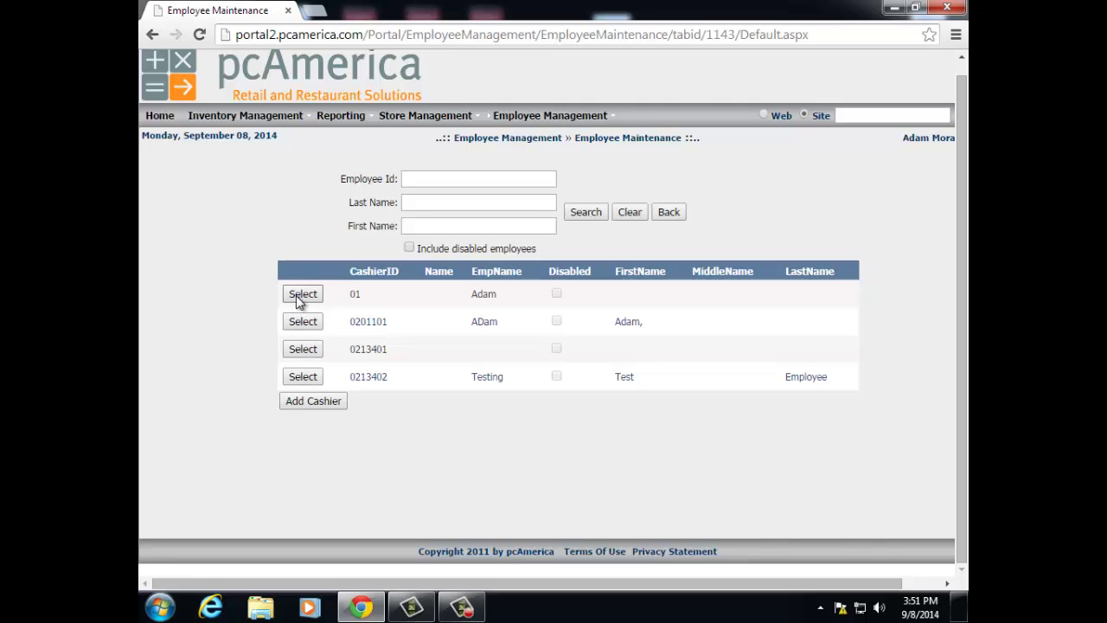
Step: Start a new cashier record and bring its general and personal information fields into view
{"action": "left_click", "coordinate": [298, 404]}
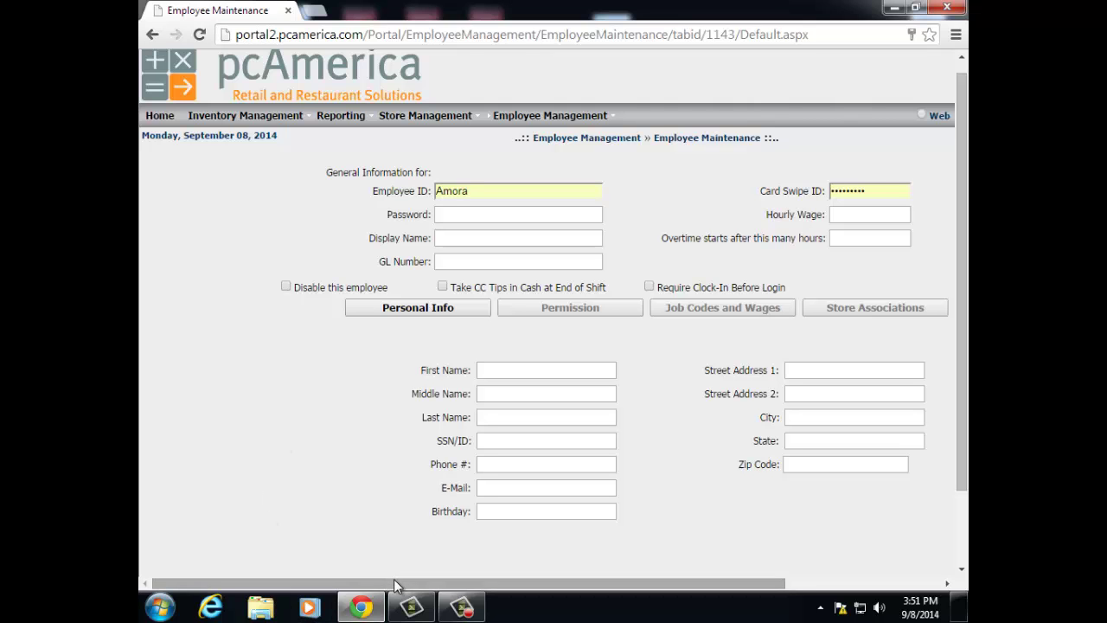
{"action": "left_click_drag", "start_coordinate": [395, 584], "coordinate": [430, 574]}
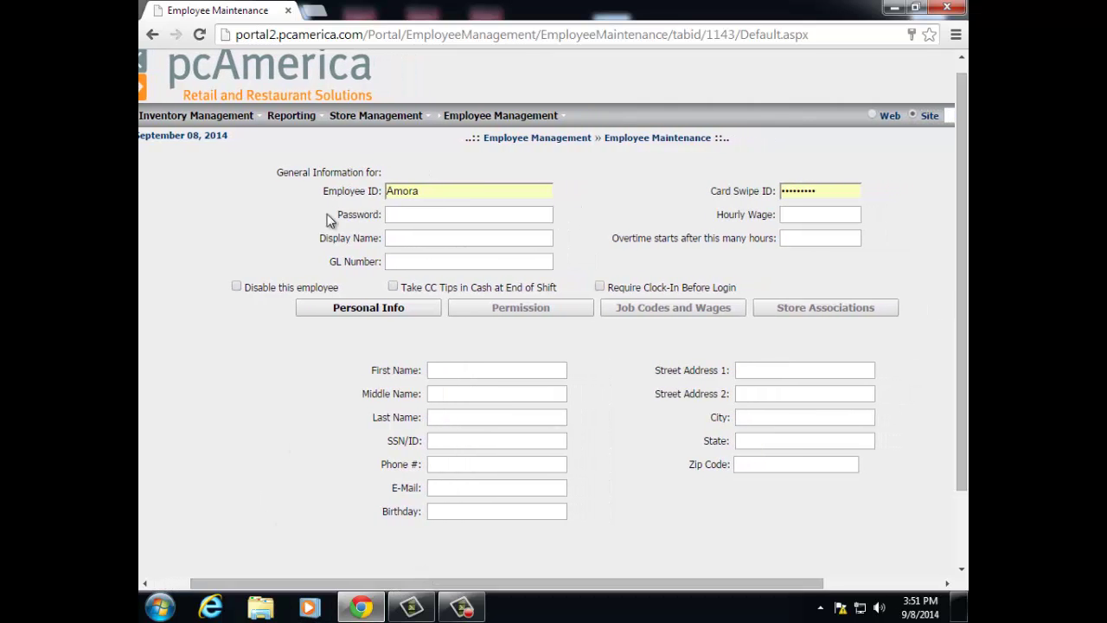